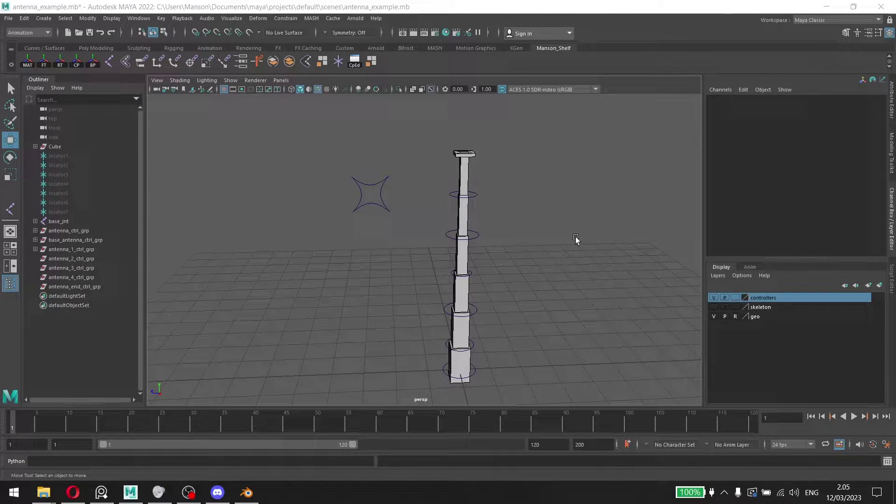
# - Try lowering the antenna_1_ctrl ring along the Y axis to test how the segments above it follow
pyautogui.keyDown('alt'); pyautogui.moveTo(526, 223); pyautogui.dragTo(494, 236); pyautogui.keyUp('alt')
pyautogui.keyDown('alt'); pyautogui.moveTo(460, 324); pyautogui.dragTo(452, 281, button='middle'); pyautogui.keyUp('alt')
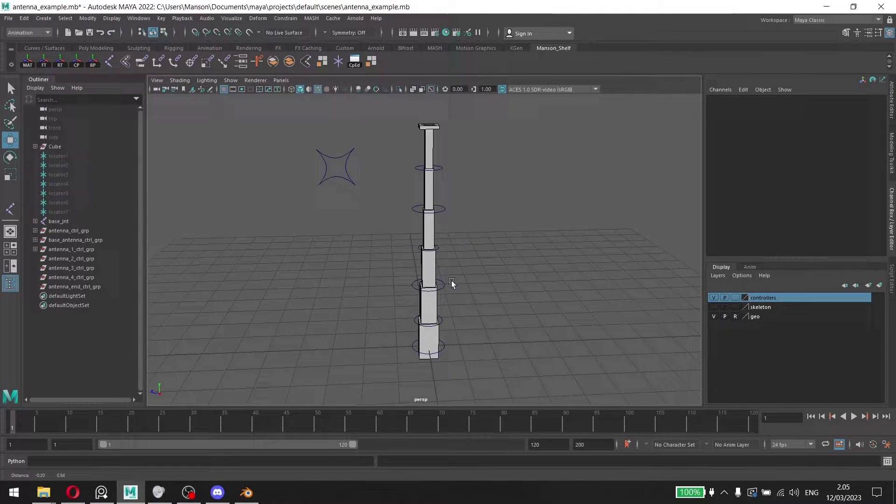
pyautogui.click(443, 322)
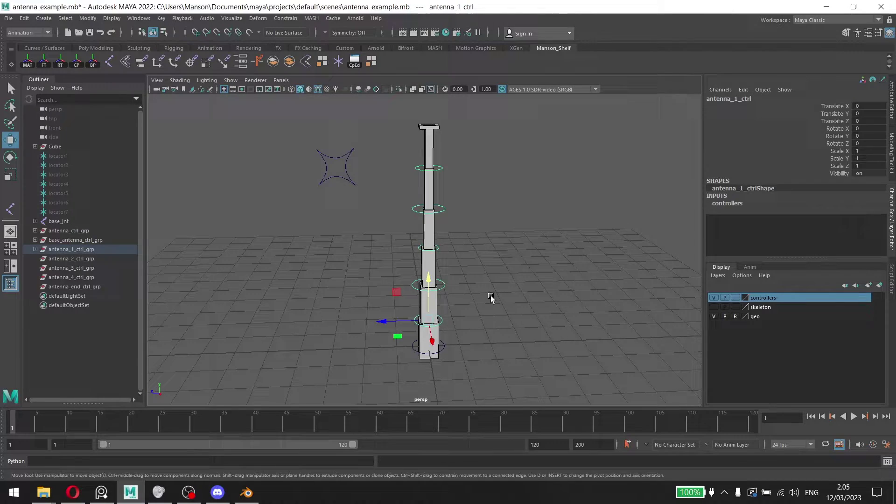
pyautogui.scroll(4, 480, 271)
pyautogui.scroll(-2, 480, 279)
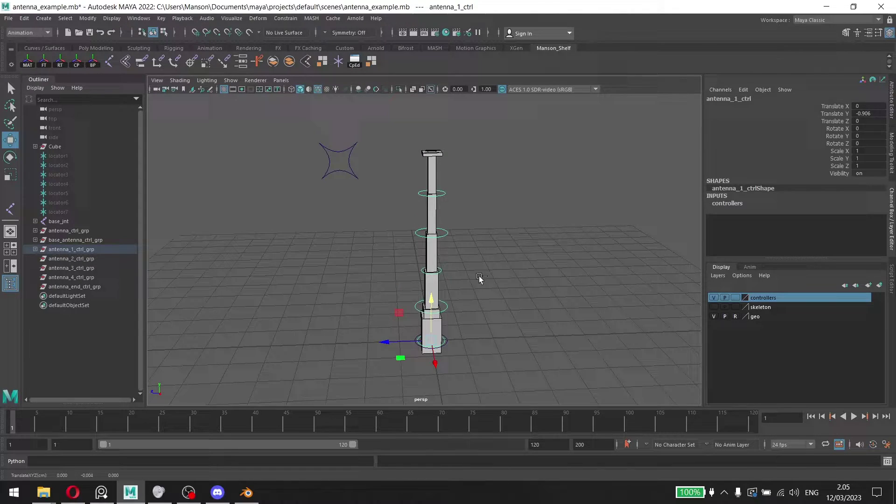
pyautogui.click(481, 242)
pyautogui.scroll(-3, 486, 252)
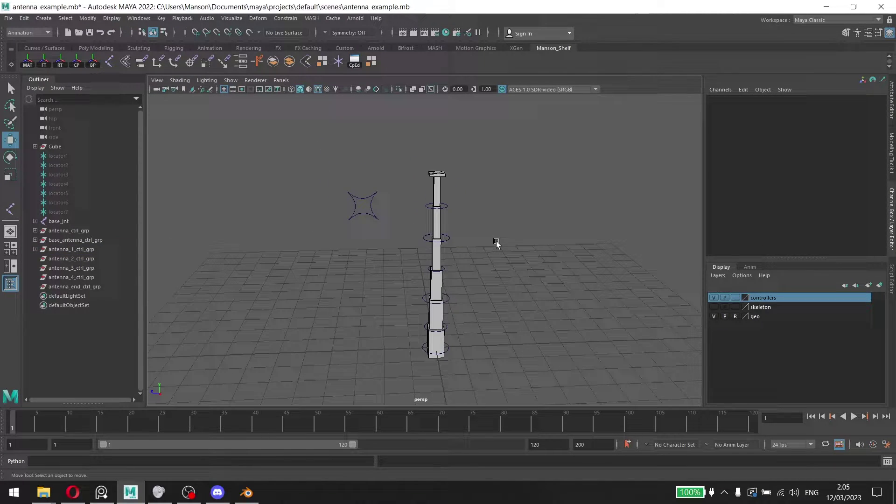
pyautogui.scroll(-1, 496, 241)
pyautogui.scroll(3, 486, 211)
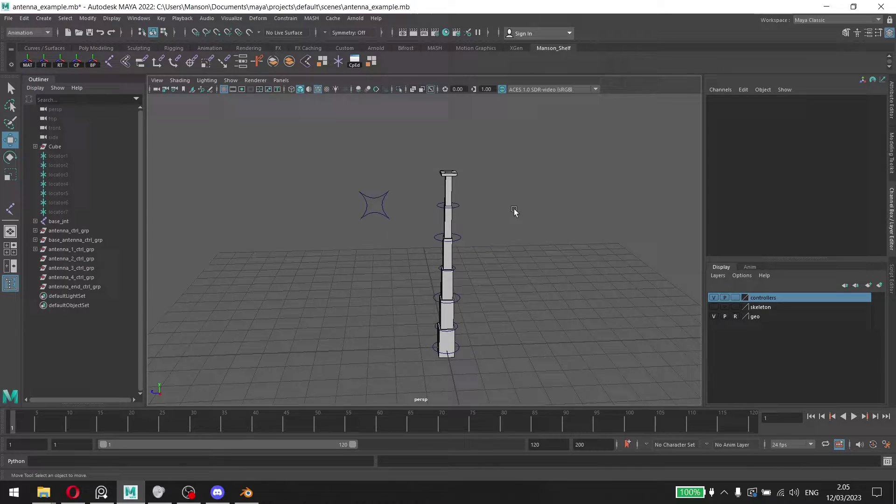
# - Try moving the star-shaped antenna_ctrl along the Y axis, undo the test move and clear the selection
pyautogui.click(371, 186)
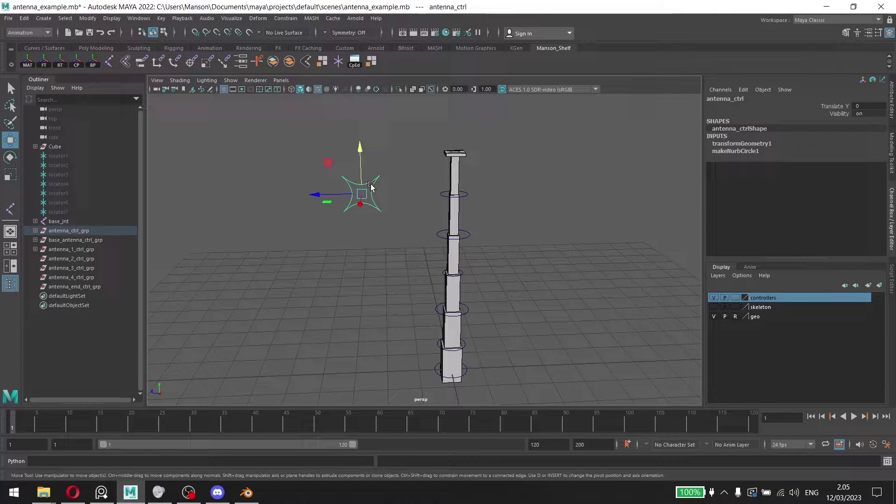
pyautogui.keyDown('alt'); pyautogui.moveTo(481, 316); pyautogui.dragTo(471, 290, button='middle'); pyautogui.keyUp('alt')
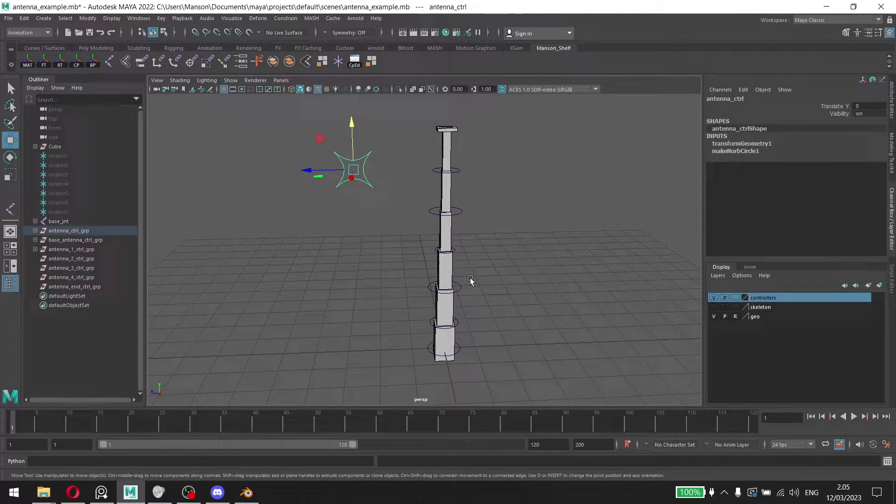
pyautogui.click(379, 227)
pyautogui.keyDown('alt'); pyautogui.moveTo(378, 227); pyautogui.dragTo(383, 234, button='middle'); pyautogui.keyUp('alt')
pyautogui.click(369, 166)
pyautogui.keyDown('alt'); pyautogui.moveTo(402, 158); pyautogui.dragTo(434, 183, button='middle'); pyautogui.keyUp('alt')
pyautogui.moveTo(362, 138); pyautogui.dragTo(394, 149)
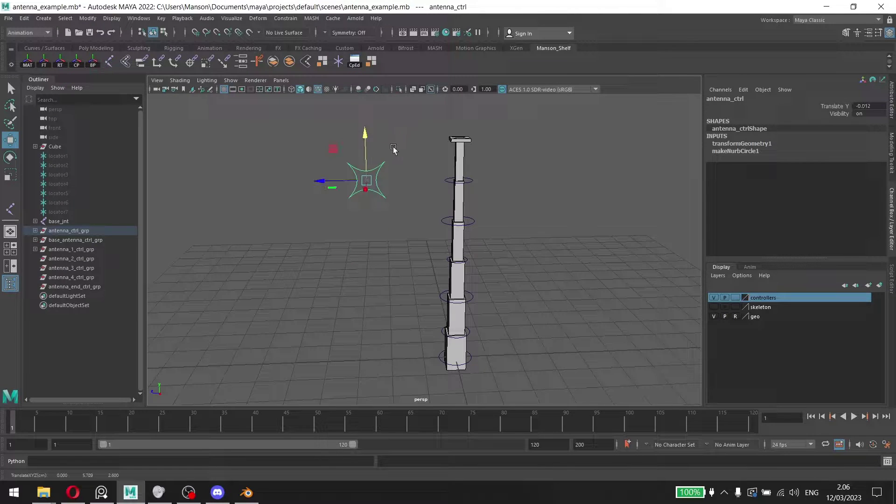
pyautogui.click(472, 180)
pyautogui.keyDown('alt'); pyautogui.moveTo(474, 193); pyautogui.dragTo(517, 247); pyautogui.keyUp('alt')
pyautogui.moveTo(473, 200); pyautogui.dragTo(512, 192)
pyautogui.hotkey('ctrl', 'z')
pyautogui.click(511, 192)
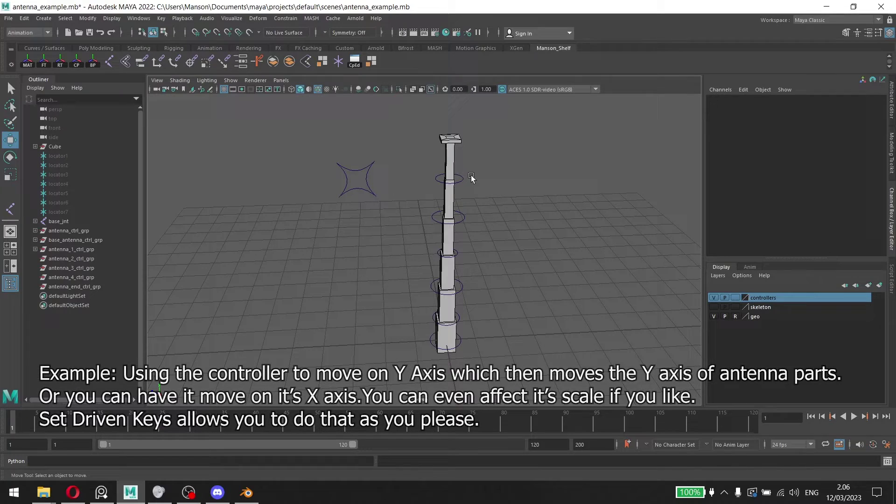
pyautogui.click(365, 166)
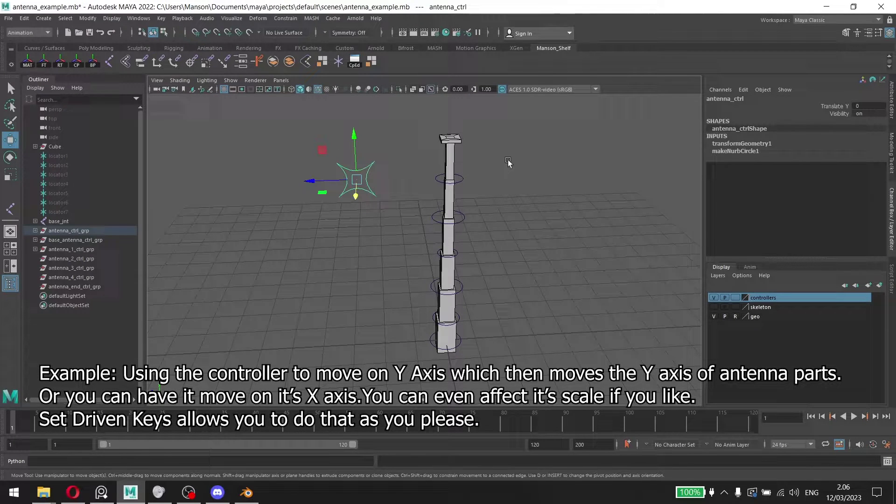
pyautogui.moveTo(506, 186)
pyautogui.keyDown('alt'); pyautogui.mouseDown(button='middle')
pyautogui.moveTo(519, 183)
pyautogui.moveTo(521, 197)
pyautogui.mouseUp(button='middle'); pyautogui.keyUp('alt')
pyautogui.click(519, 183)
pyautogui.moveTo(521, 196)
pyautogui.keyDown('alt'); pyautogui.mouseDown()
pyautogui.moveTo(521, 183)
pyautogui.moveTo(506, 188)
pyautogui.mouseUp(); pyautogui.keyUp('alt')
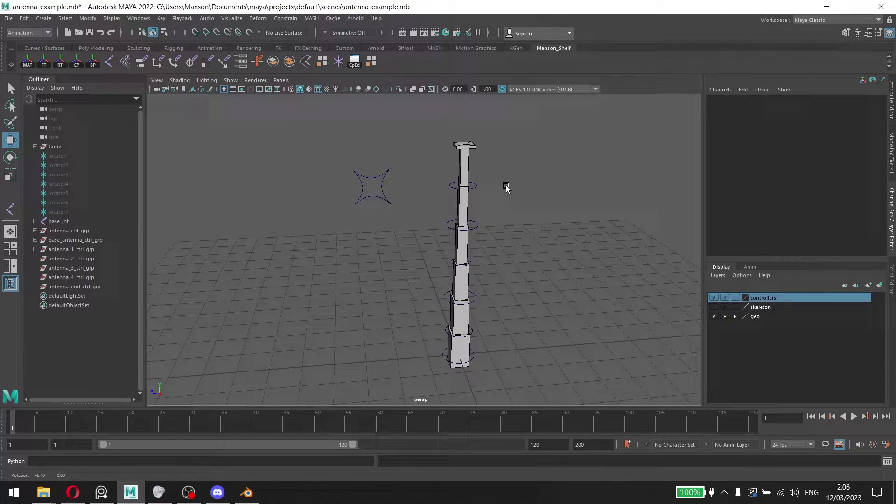
pyautogui.keyDown('alt'); pyautogui.moveTo(401, 175); pyautogui.dragTo(385, 168); pyautogui.keyUp('alt')
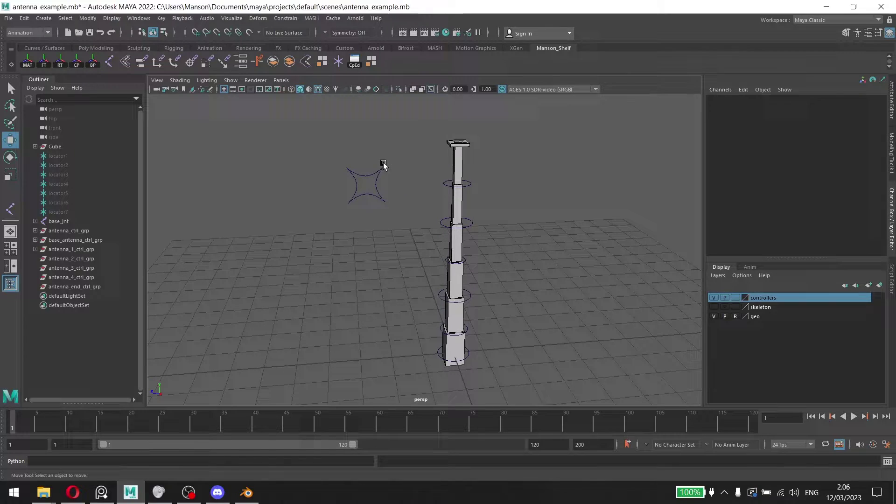
# - Select the star-shaped antenna_ctrl together with the antenna_end, antenna_4, antenna_3, antenna_2 and antenna_1 ring controllers
pyautogui.click(375, 175)
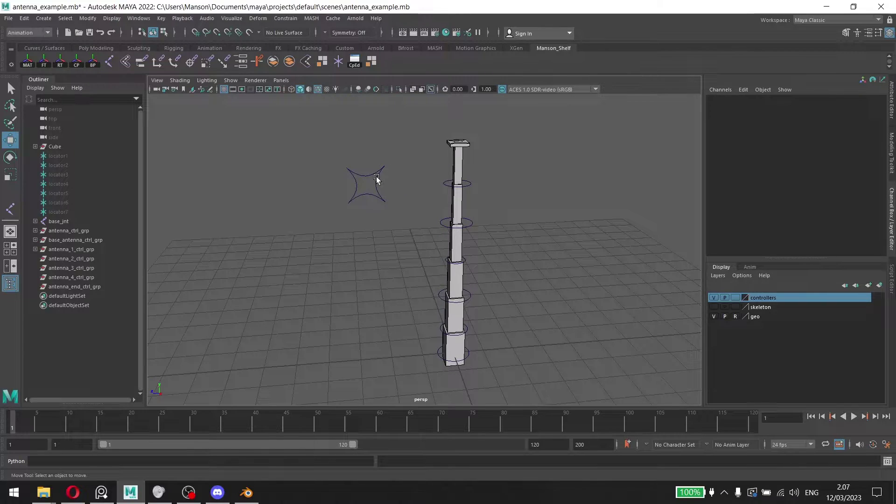
pyautogui.click(444, 185)
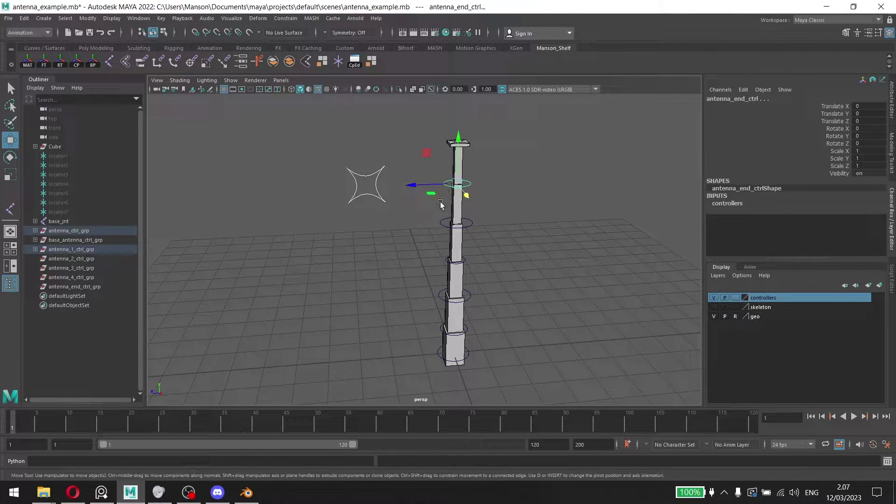
pyautogui.click(442, 226)
pyautogui.click(446, 263)
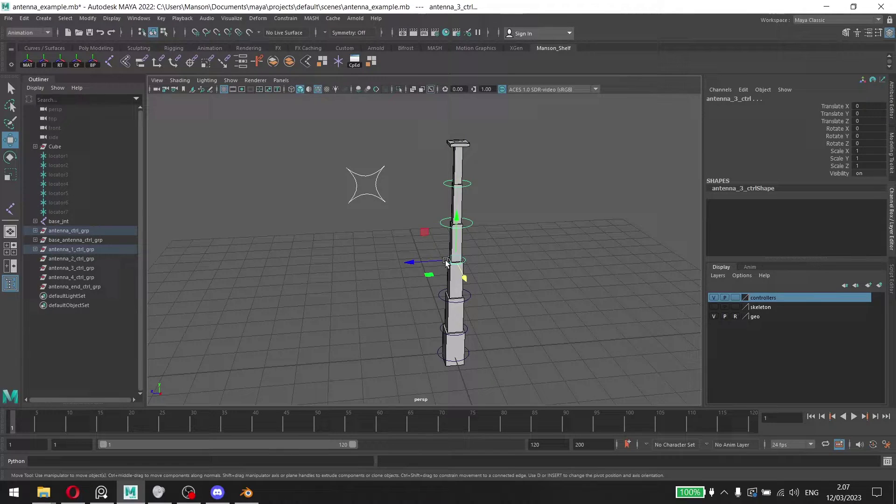
pyautogui.click(443, 297)
pyautogui.click(440, 329)
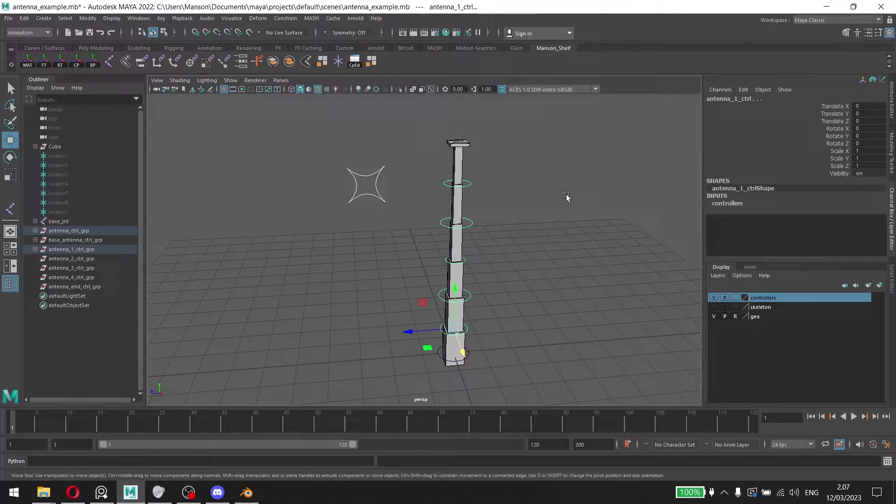
# - Make Animation the active menu set, keeping the antenna controllers selected
pyautogui.keyDown('alt'); pyautogui.moveTo(566, 196); pyautogui.dragTo(526, 182); pyautogui.keyUp('alt')
pyautogui.keyDown('alt'); pyautogui.moveTo(526, 182); pyautogui.dragTo(533, 190, button='middle'); pyautogui.keyUp('alt')
pyautogui.click(30, 34)
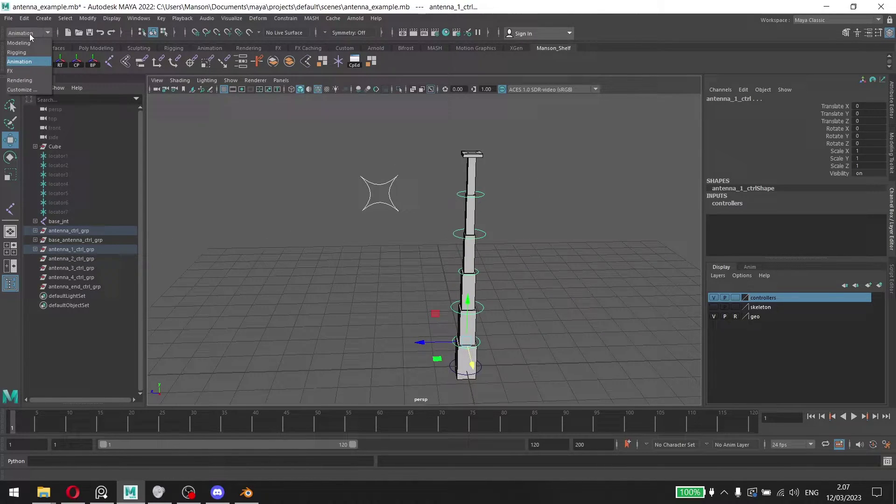
pyautogui.click(24, 62)
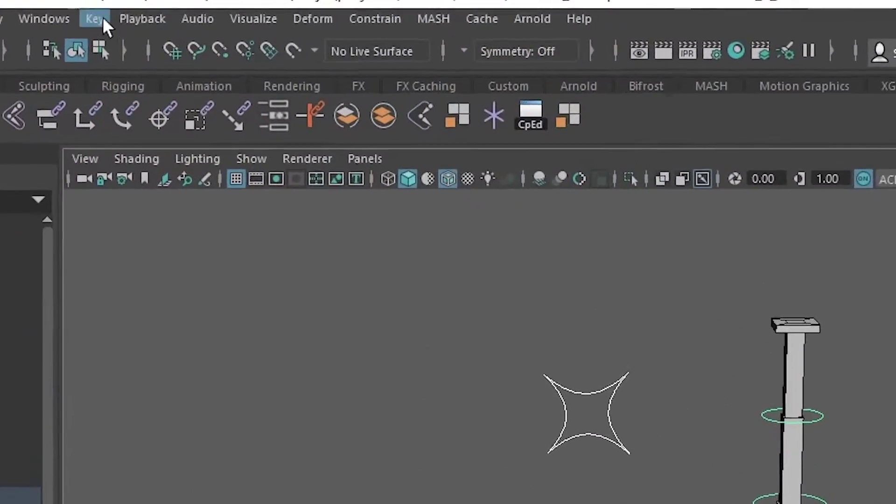
pyautogui.click(161, 18)
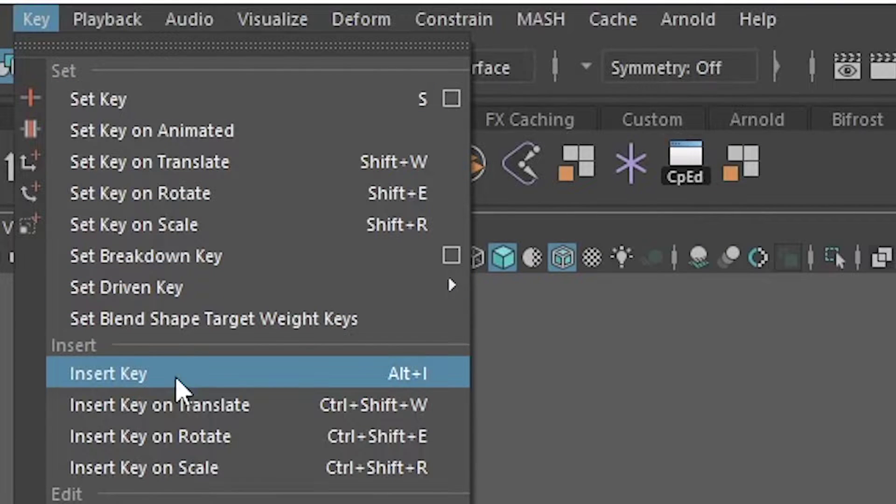
pyautogui.moveTo(170, 286)
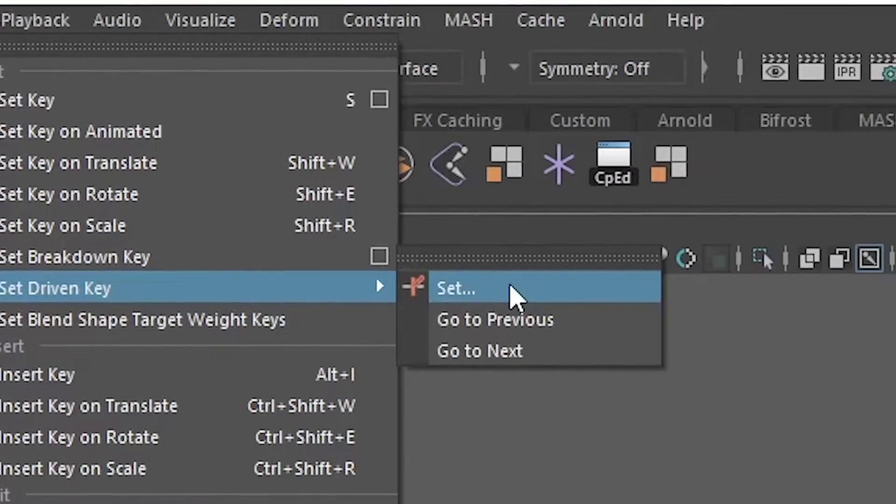
pyautogui.click(742, 15)
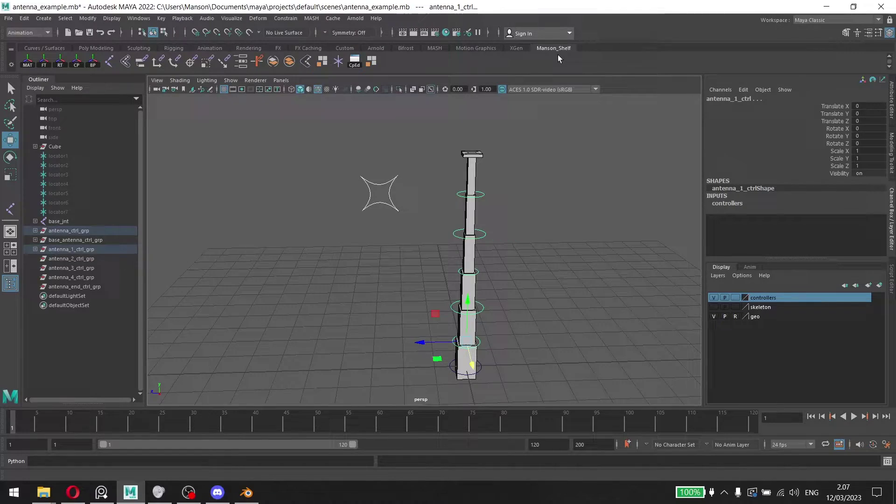
# - Open the Set Driven Key window for the selected controllers and place it clear of the antenna
pyautogui.keyDown('alt'); pyautogui.moveTo(549, 171); pyautogui.dragTo(547, 185); pyautogui.keyUp('alt')
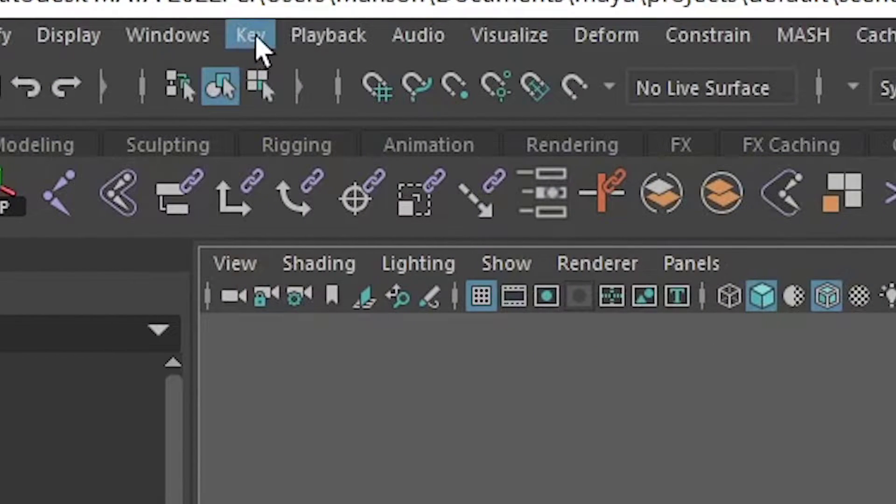
pyautogui.click(600, 35)
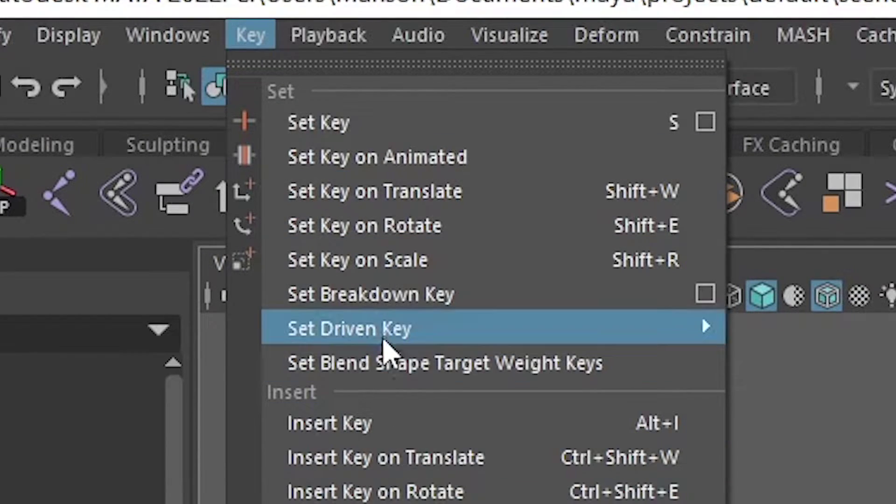
pyautogui.moveTo(460, 332)
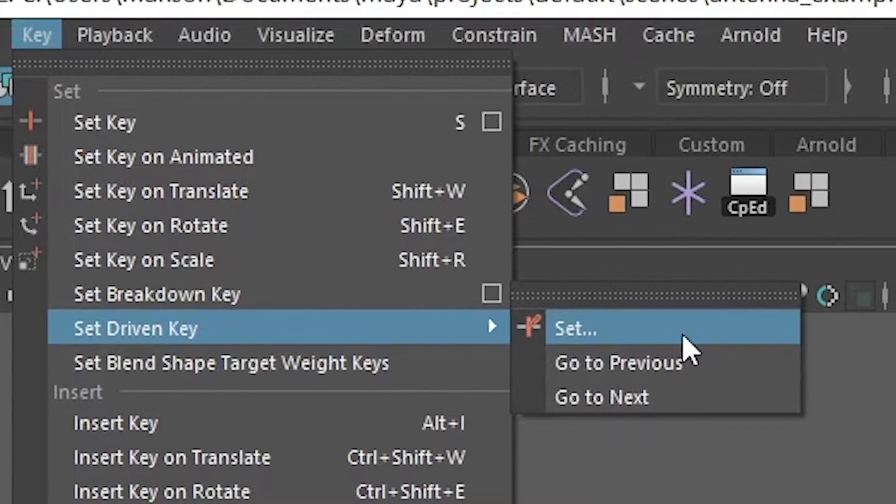
pyautogui.click(683, 335)
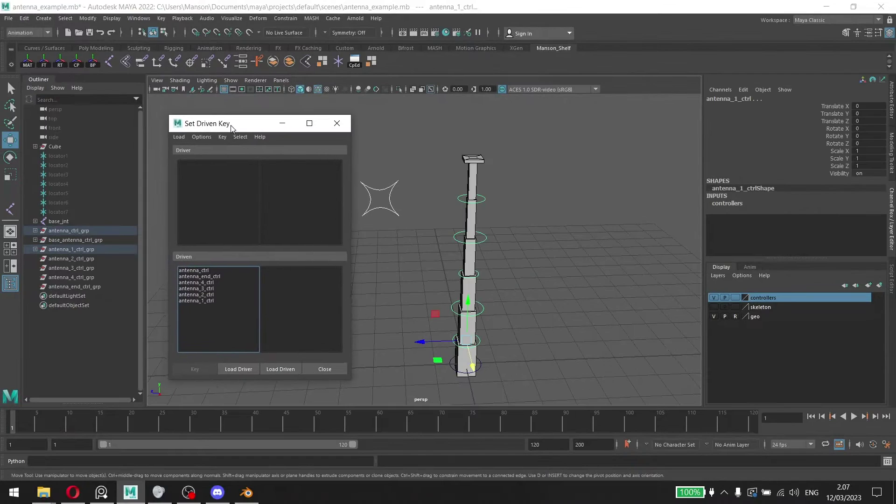
pyautogui.moveTo(233, 129); pyautogui.dragTo(223, 117)
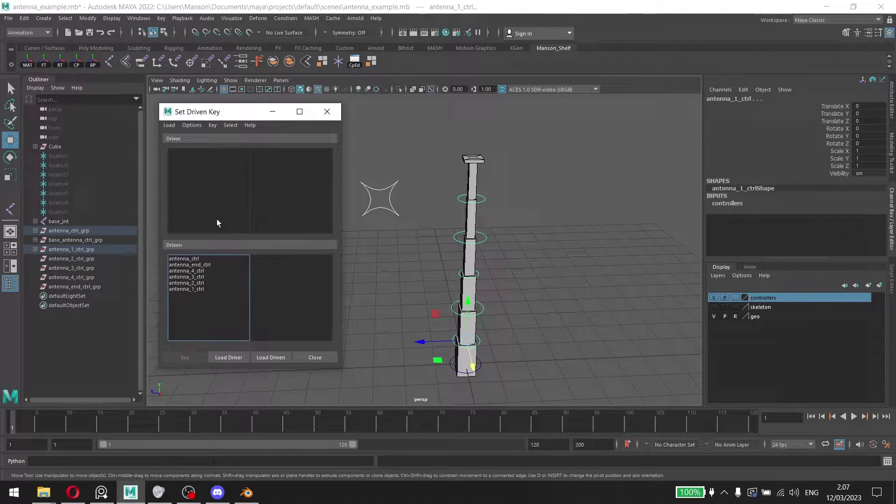
# - Load antenna_ctrl as the driver and only antenna_1_ctrl as the driven object in Set Driven Key
pyautogui.click(203, 258)
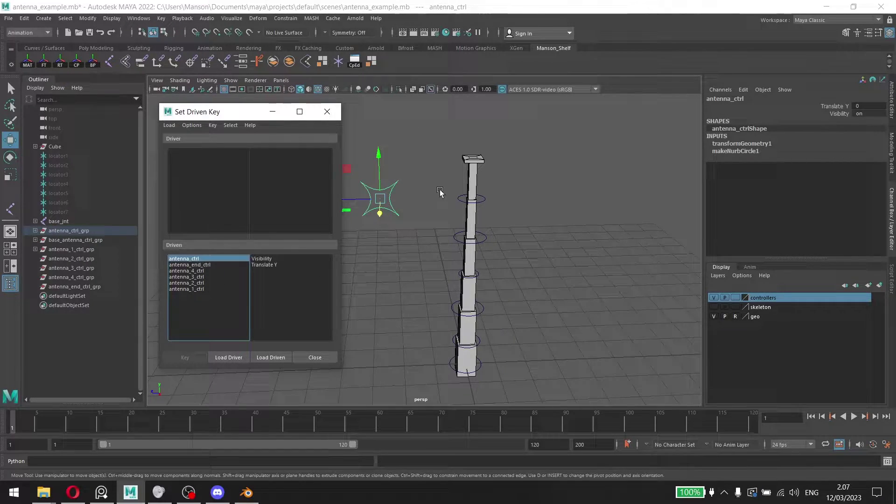
pyautogui.click(231, 357)
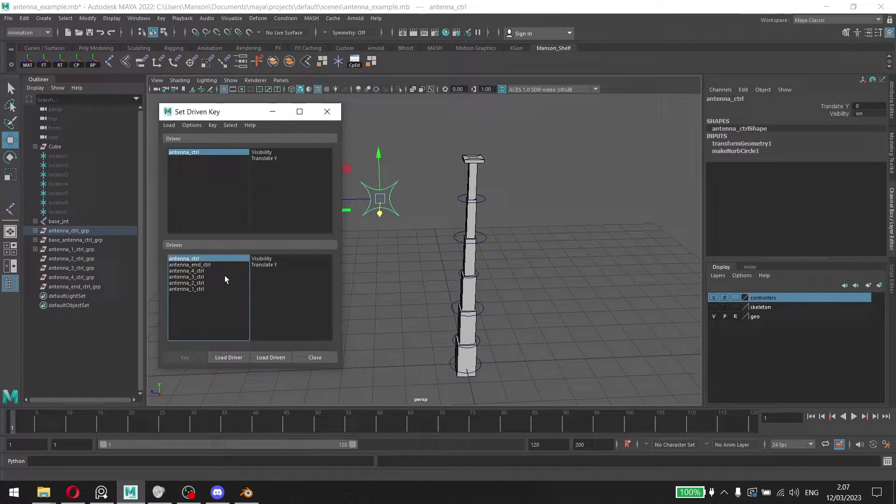
pyautogui.click(210, 266)
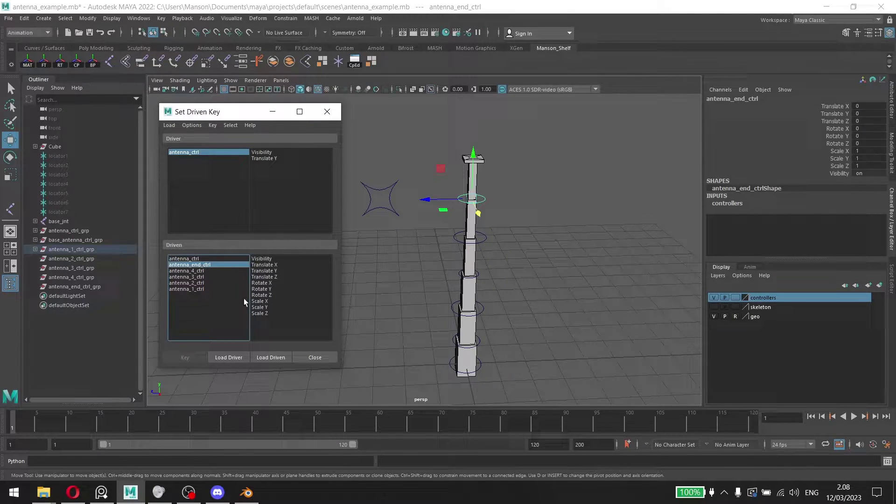
pyautogui.click(202, 290)
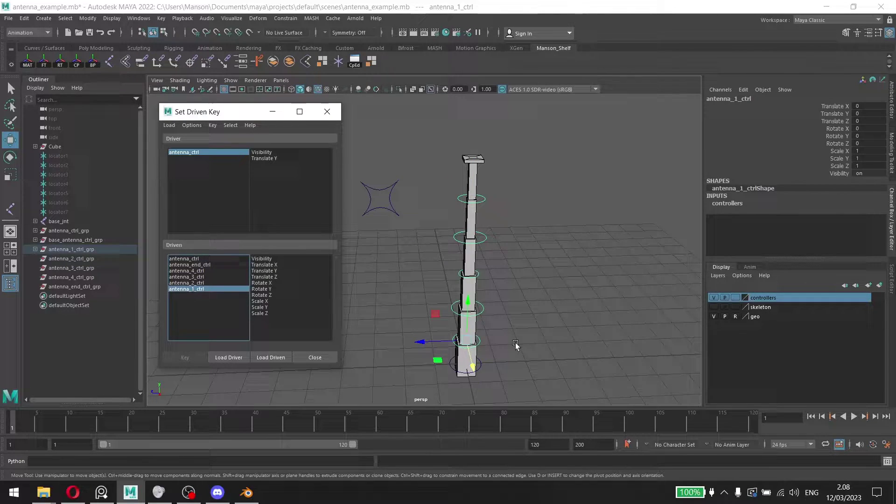
pyautogui.click(273, 357)
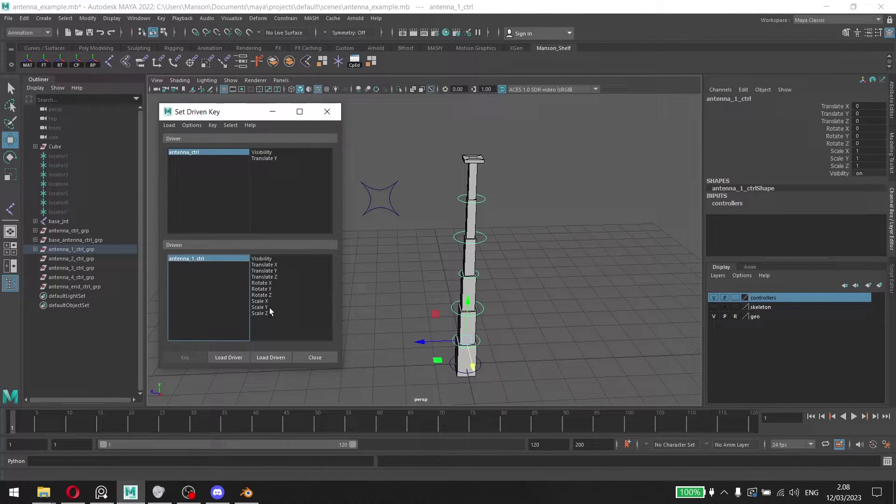
# - Set a driven key linking the Translate Y of antenna_ctrl to the Translate Y of antenna_1_ctrl
pyautogui.click(270, 158)
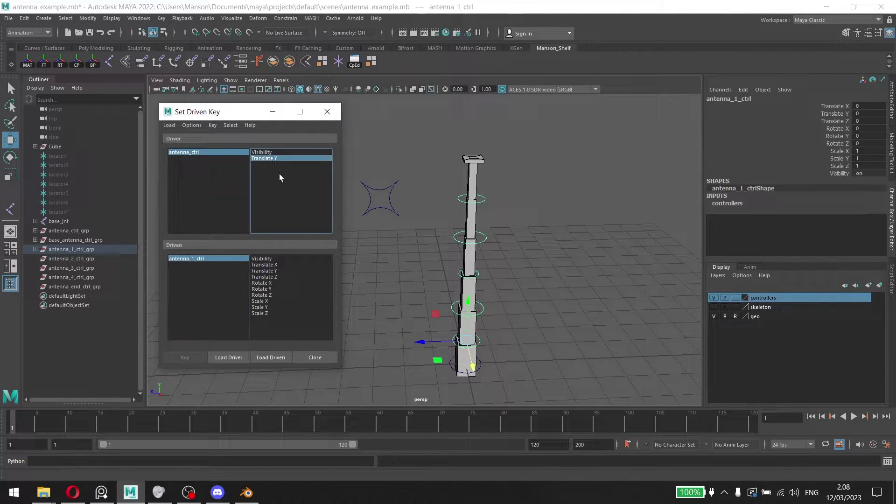
pyautogui.click(275, 271)
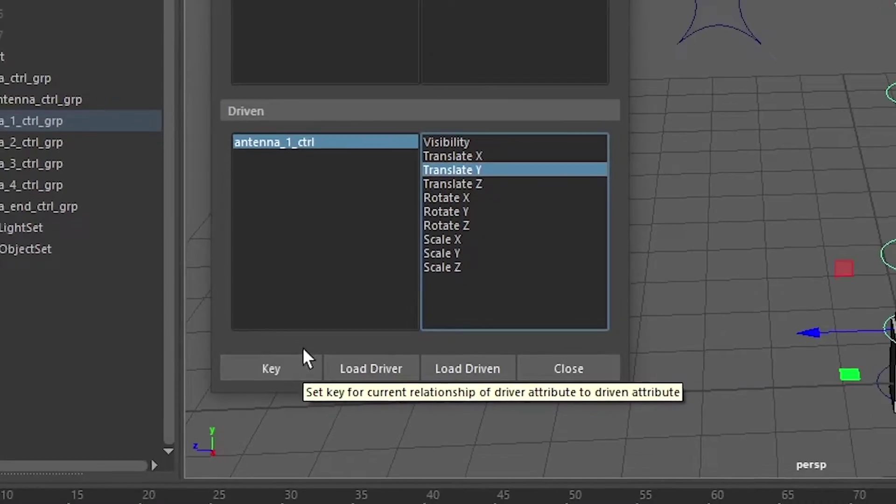
pyautogui.click(280, 368)
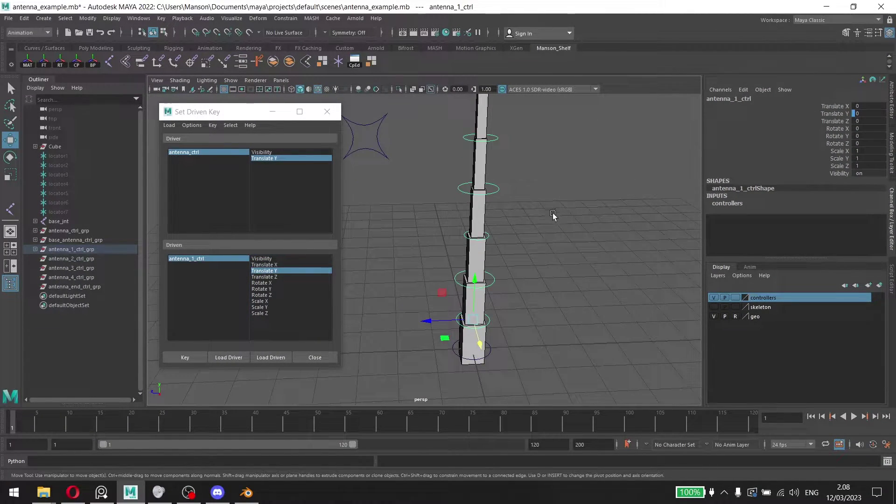
# - Lower antenna_ctrl along Y to a Translate Y of -2
pyautogui.scroll(-2, 553, 215)
pyautogui.click(390, 150)
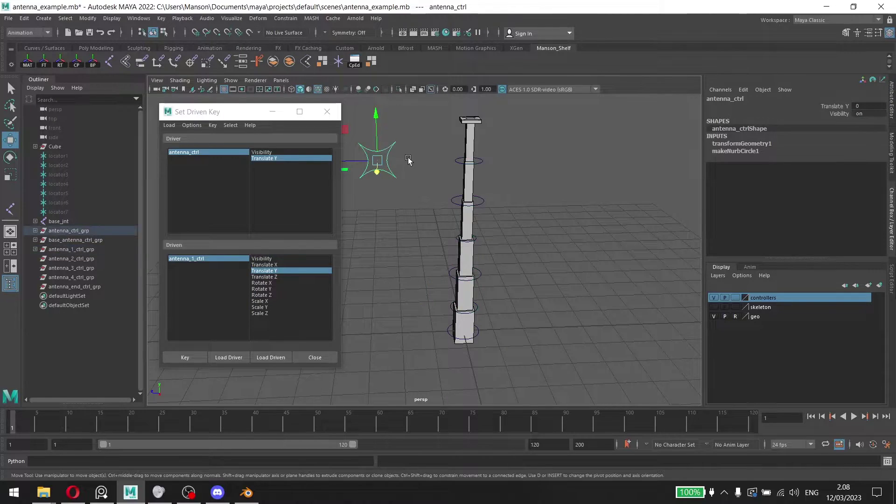
pyautogui.keyDown('alt'); pyautogui.moveTo(428, 138); pyautogui.dragTo(437, 144, button='middle'); pyautogui.keyUp('alt')
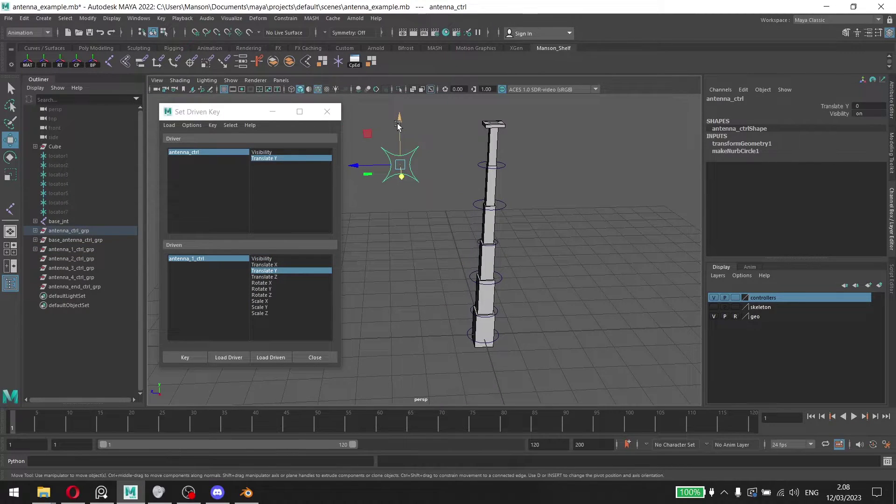
pyautogui.moveTo(398, 126); pyautogui.dragTo(400, 196)
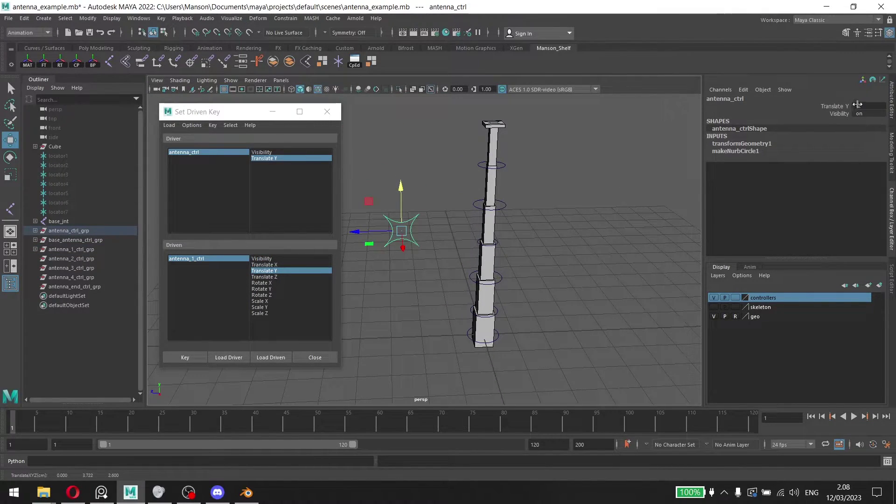
pyautogui.scroll(2, 562, 259)
pyautogui.keyDown('alt'); pyautogui.moveTo(561, 260); pyautogui.dragTo(519, 216, button='middle'); pyautogui.keyUp('alt')
# - Set the Translate Y of antenna_1_ctrl to -1.2 so the first segment slides into the base
pyautogui.click(476, 282)
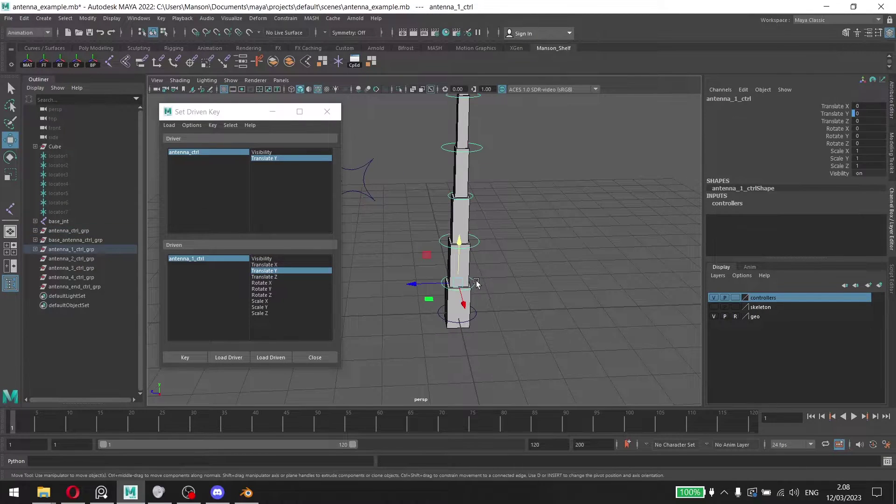
pyautogui.keyDown('alt'); pyautogui.moveTo(511, 276); pyautogui.dragTo(496, 230, button='middle'); pyautogui.keyUp('alt')
pyautogui.scroll(4, 488, 234)
pyautogui.click(198, 261)
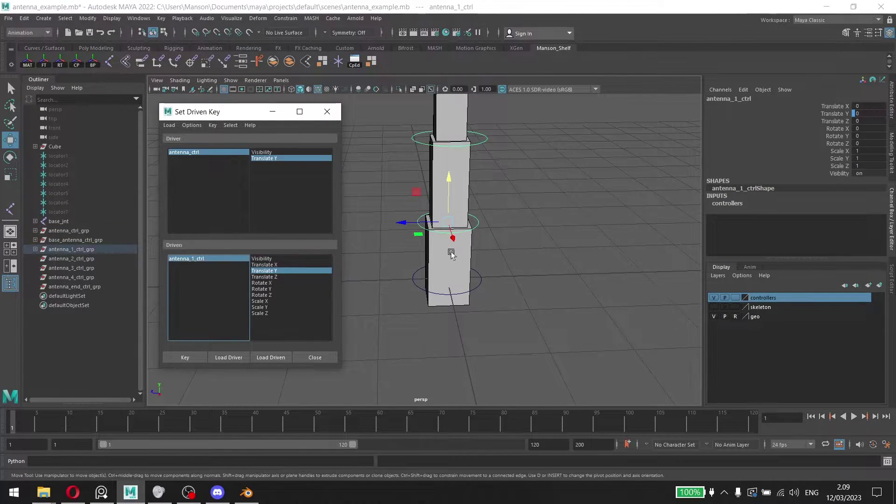
pyautogui.keyDown('alt'); pyautogui.moveTo(451, 254); pyautogui.dragTo(436, 268, button='middle'); pyautogui.keyUp('alt')
pyautogui.click(870, 116)
pyautogui.write('-')
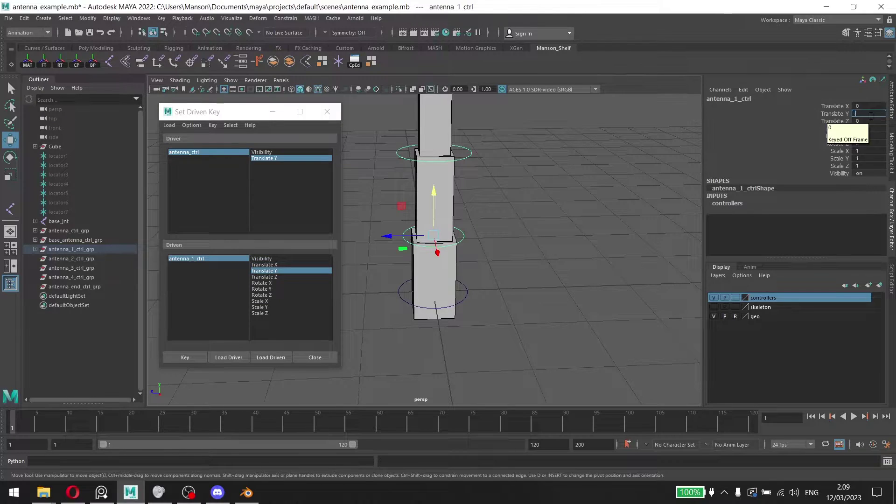
pyautogui.write('1.2')
pyautogui.press('Return')
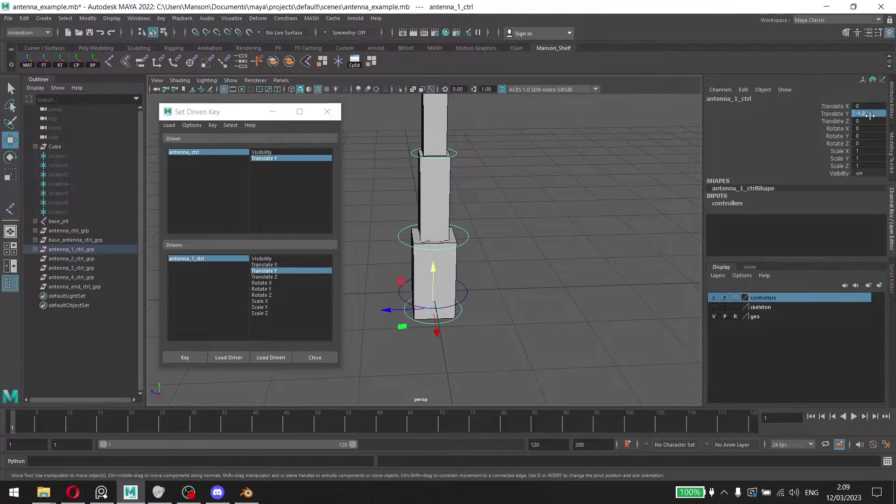
# - Set a driven key for the retracted position of antenna_1_ctrl with antenna_ctrl lowered
pyautogui.keyDown('alt'); pyautogui.moveTo(565, 246); pyautogui.dragTo(573, 238); pyautogui.keyUp('alt')
pyautogui.keyDown('alt'); pyautogui.moveTo(572, 238); pyautogui.dragTo(562, 298, button='middle'); pyautogui.keyUp('alt')
pyautogui.keyDown('alt'); pyautogui.moveTo(562, 299); pyautogui.dragTo(558, 272, button='right'); pyautogui.keyUp('alt')
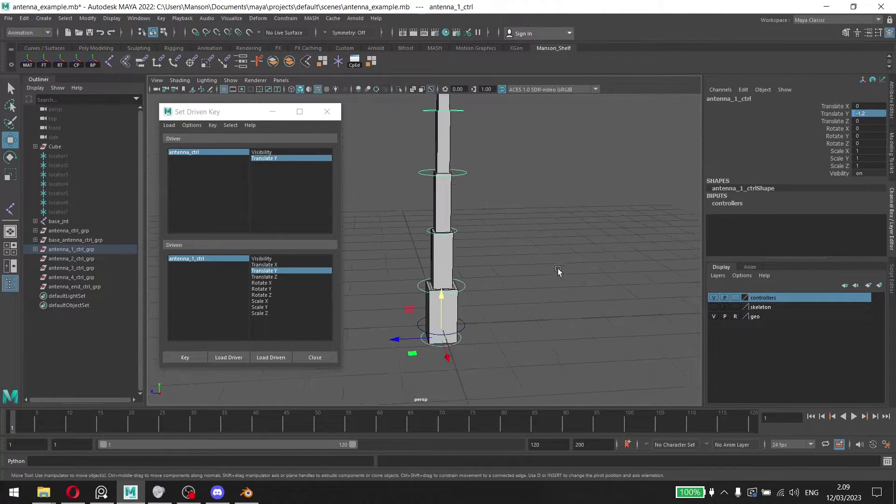
pyautogui.keyDown('alt'); pyautogui.moveTo(558, 273); pyautogui.dragTo(562, 254); pyautogui.keyUp('alt')
pyautogui.click(188, 357)
# - Move antenna_ctrl along Y to test how it drives antenna_1_ctrl
pyautogui.keyDown('alt'); pyautogui.moveTo(457, 286); pyautogui.dragTo(512, 310, button='middle'); pyautogui.keyUp('alt')
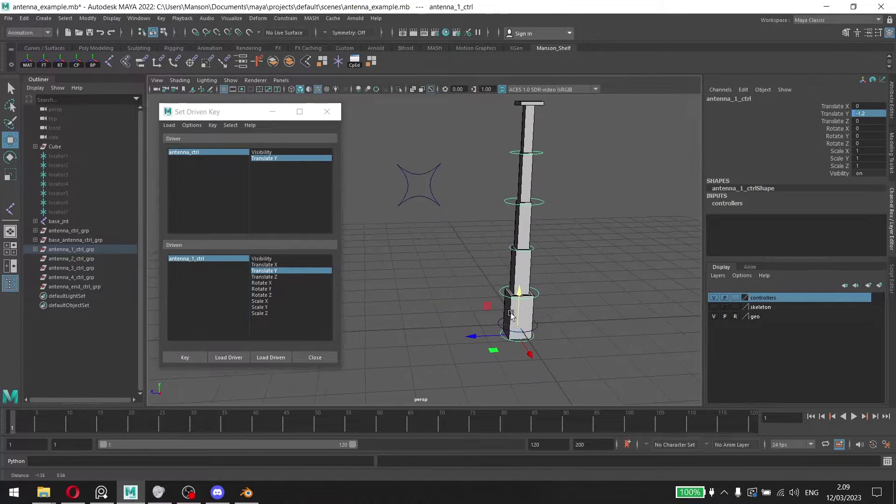
pyautogui.click(433, 186)
pyautogui.keyDown('alt'); pyautogui.moveTo(460, 233); pyautogui.dragTo(441, 215, button='right'); pyautogui.keyUp('alt')
pyautogui.keyDown('alt'); pyautogui.moveTo(440, 215); pyautogui.dragTo(441, 221, button='middle'); pyautogui.keyUp('alt')
pyautogui.moveTo(422, 181); pyautogui.dragTo(455, 267)
pyautogui.keyDown('alt'); pyautogui.moveTo(550, 264); pyautogui.dragTo(549, 240, button='middle'); pyautogui.keyUp('alt')
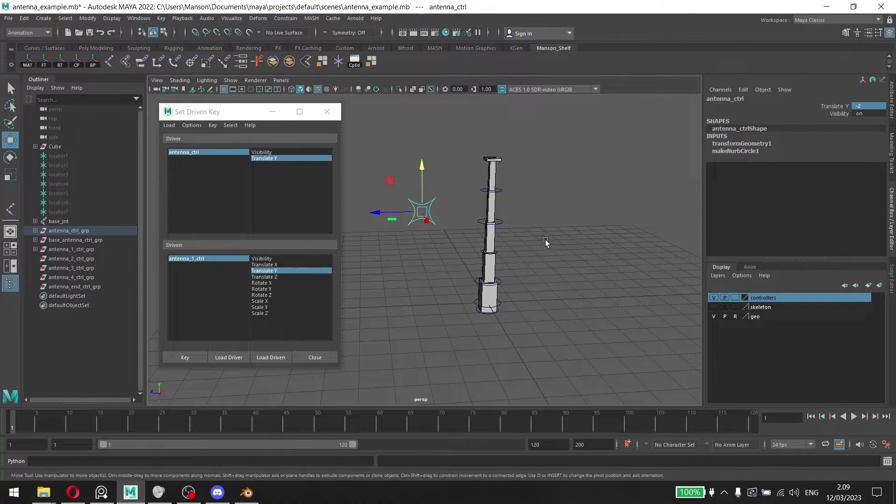
pyautogui.keyDown('alt'); pyautogui.moveTo(555, 251); pyautogui.dragTo(546, 243, button='middle'); pyautogui.keyUp('alt')
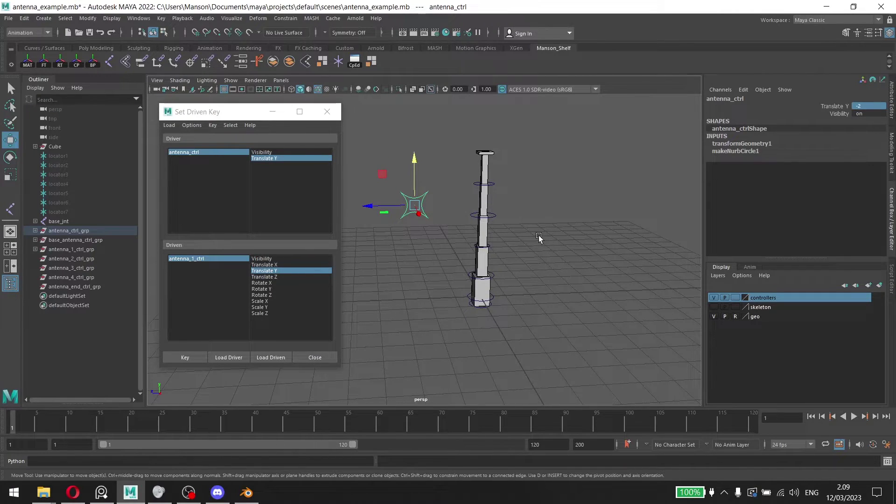
# - Select antenna_ctrl and antenna_2_ctrl and reopen the Set Driven Key window for both
pyautogui.scroll(4, 542, 270)
pyautogui.click(530, 287)
pyautogui.click(321, 357)
pyautogui.keyDown('alt'); pyautogui.moveTo(485, 261); pyautogui.dragTo(462, 274, button='middle'); pyautogui.keyUp('alt')
pyautogui.click(396, 192)
pyautogui.keyDown('shift'); pyautogui.click(506, 300); pyautogui.keyUp('shift')
pyautogui.click(161, 19)
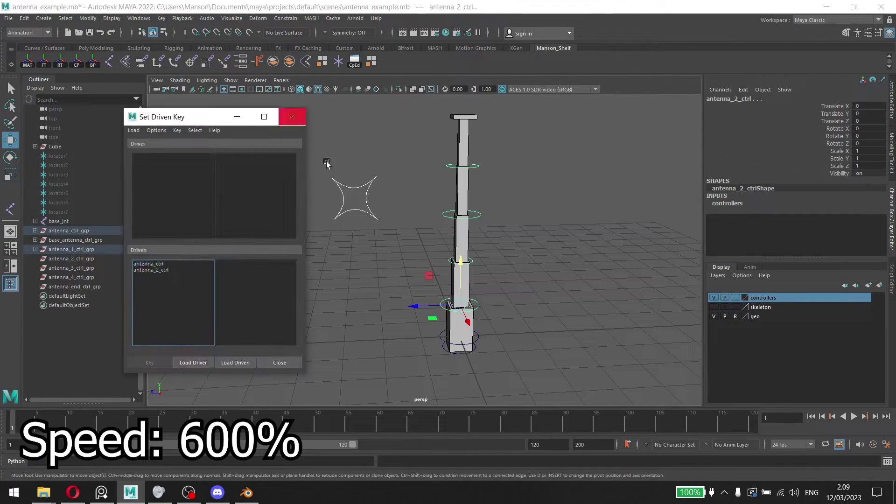
# - Load antenna_ctrl as the driver and antenna_2_ctrl as the driven object, choosing Translate Y for both
pyautogui.click(368, 200)
pyautogui.click(193, 363)
pyautogui.click(151, 269)
pyautogui.click(235, 363)
pyautogui.click(229, 163)
pyautogui.click(229, 275)
# - Set the Translate Y of antenna_ctrl to 0 and key the extended position of antenna_2_ctrl
pyautogui.click(148, 364)
pyautogui.click(871, 107)
pyautogui.write('0')
pyautogui.press('Return')
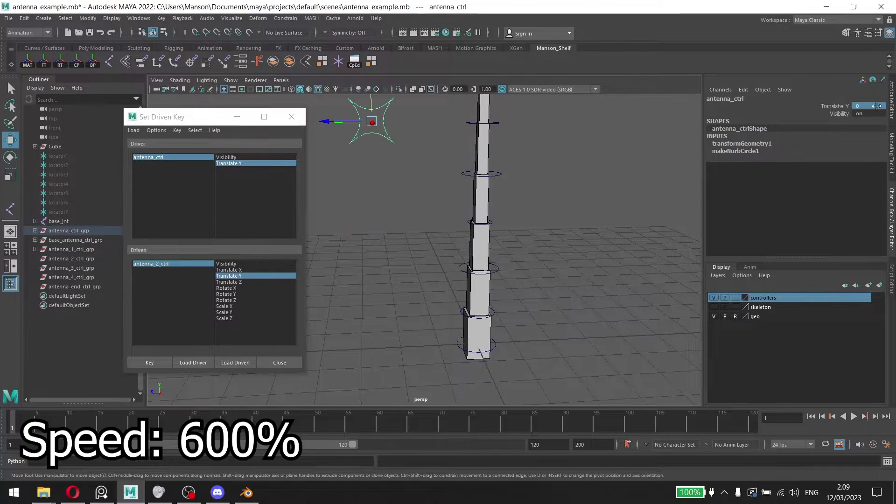
pyautogui.keyDown('alt'); pyautogui.moveTo(503, 272); pyautogui.dragTo(483, 302, button='middle'); pyautogui.keyUp('alt')
pyautogui.click(484, 302)
pyautogui.click(492, 302)
pyautogui.click(869, 113)
pyautogui.click(149, 363)
# - Lower antenna_ctrl to Translate Y -2 and key antenna_2_ctrl with its Translate Y at -1.2
pyautogui.click(365, 139)
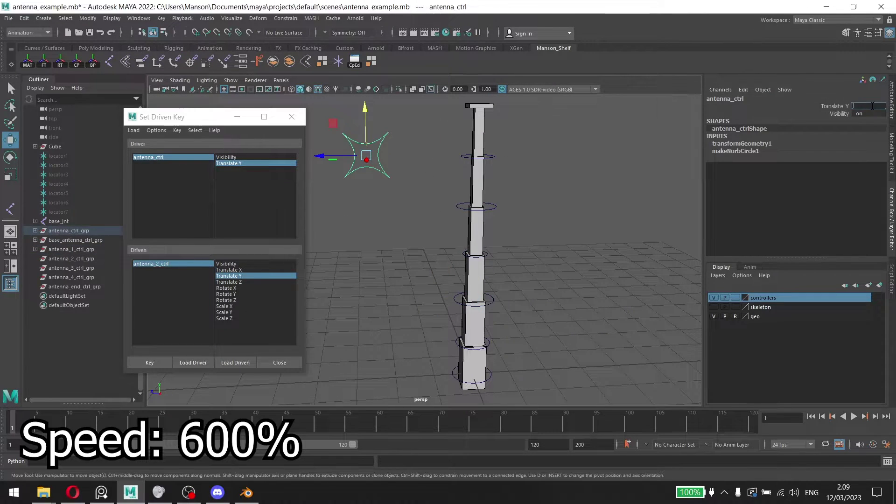
pyautogui.keyDown('alt'); pyautogui.moveTo(548, 275); pyautogui.dragTo(522, 204, button='middle'); pyautogui.keyUp('alt')
pyautogui.click(465, 269)
pyautogui.click(870, 114)
pyautogui.write('-1.2')
pyautogui.press('Return')
# - Move antenna_ctrl along Y to check that antenna_2_ctrl follows it
pyautogui.press('e')
pyautogui.scroll(-3, 409, 215)
pyautogui.click(409, 216)
pyautogui.click(368, 187)
pyautogui.press('w')
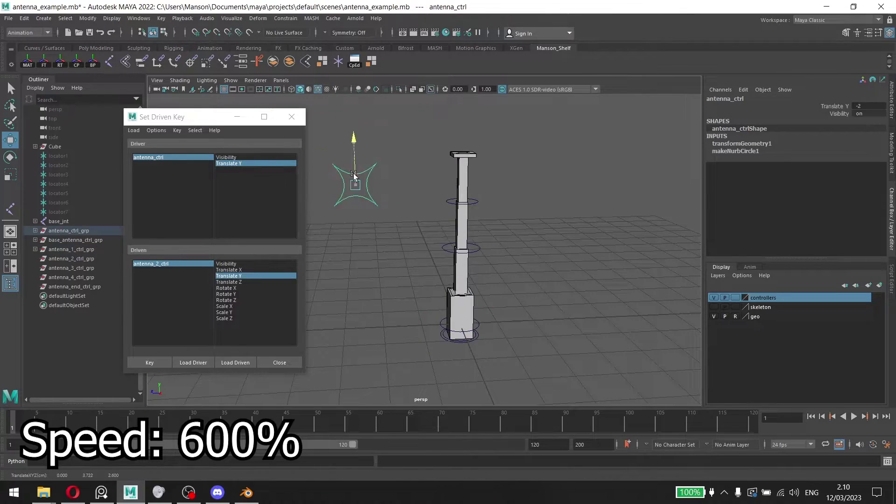
# - Select antenna_3_ctrl together with antenna_ctrl and bring both into a fresh Set Driven Key window
pyautogui.click(480, 264)
pyautogui.moveTo(517, 248)
pyautogui.keyDown('alt'); pyautogui.mouseDown(button='middle')
pyautogui.moveTo(518, 264)
pyautogui.moveTo(512, 231)
pyautogui.mouseUp(button='middle'); pyautogui.keyUp('alt')
pyautogui.click(503, 313)
pyautogui.click(475, 233)
pyautogui.scroll(5, 464, 201)
pyautogui.click(500, 279)
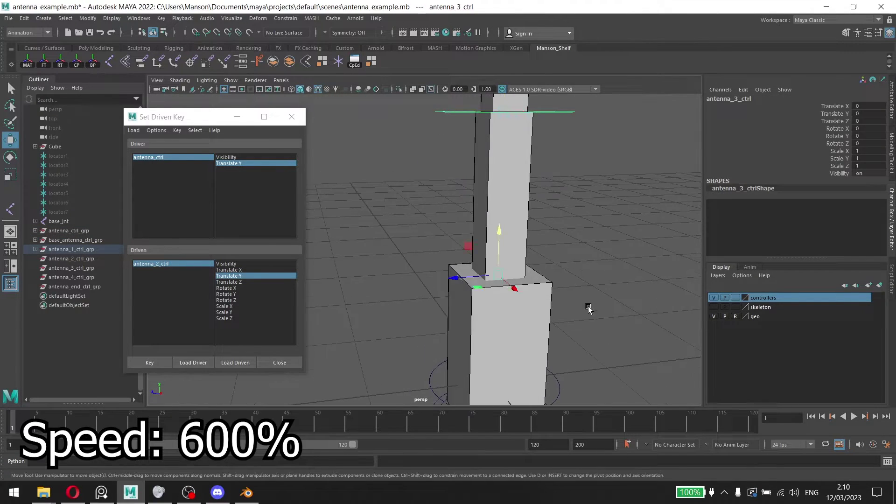
pyautogui.scroll(-4, 590, 310)
pyautogui.click(161, 18)
pyautogui.click(314, 138)
pyautogui.keyDown('shift'); pyautogui.click(343, 156); pyautogui.keyUp('shift')
pyautogui.click(235, 363)
# - Load antenna_ctrl as the driver and only antenna_3_ctrl as the driven object, choosing Translate Y for both
pyautogui.click(149, 270)
pyautogui.click(193, 363)
pyautogui.click(164, 264)
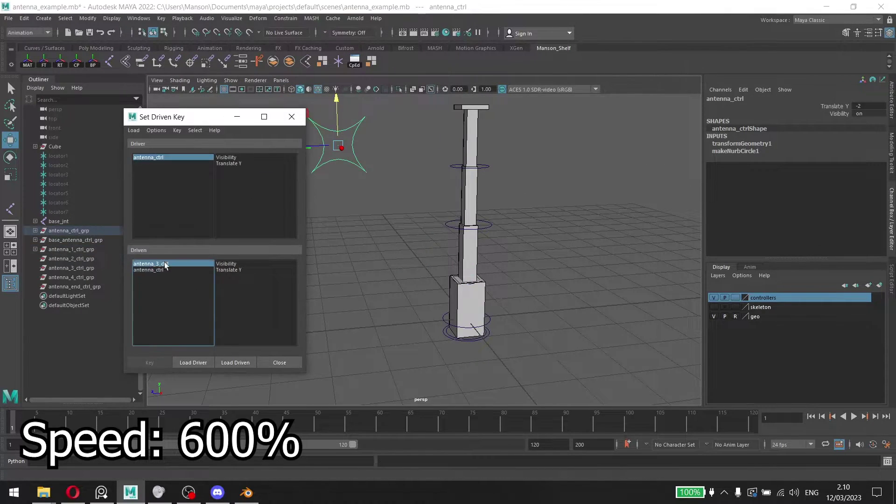
pyautogui.click(235, 362)
pyautogui.click(242, 164)
pyautogui.click(234, 276)
# - Raise antenna_ctrl to a Translate Y of 0 and key the extended position of antenna_3_ctrl
pyautogui.click(149, 363)
pyautogui.click(351, 150)
pyautogui.moveTo(351, 133); pyautogui.dragTo(358, 47)
pyautogui.scroll(-2, 397, 187)
pyautogui.keyDown('alt'); pyautogui.moveTo(397, 186); pyautogui.dragTo(373, 217, button='middle'); pyautogui.keyUp('alt')
pyautogui.click(149, 363)
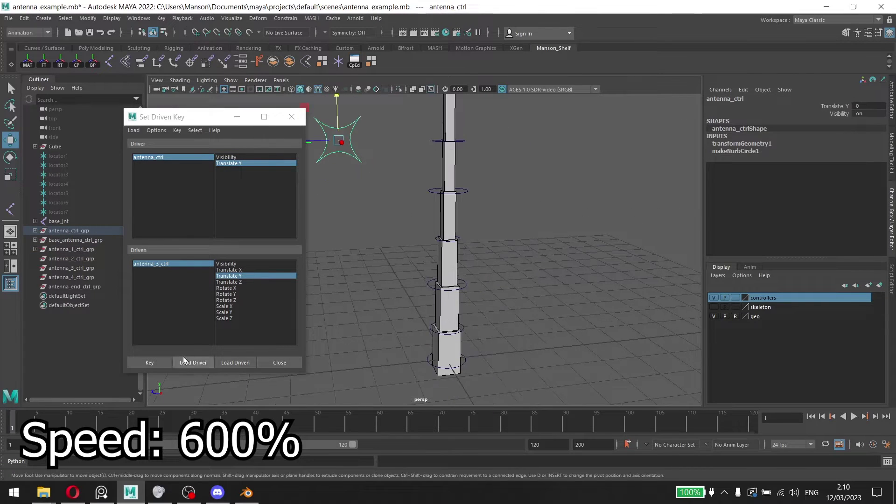
# - Key the retracted Translate Y of antenna_3_ctrl with antenna_ctrl lowered, and return antenna_ctrl to a Translate Y of 0
pyautogui.keyDown('alt'); pyautogui.moveTo(339, 112); pyautogui.dragTo(357, 143, button='middle'); pyautogui.keyUp('alt')
pyautogui.moveTo(359, 140); pyautogui.dragTo(359, 143)
pyautogui.click(868, 113)
pyautogui.scroll(-5, 437, 257)
pyautogui.click(149, 363)
pyautogui.click(360, 141)
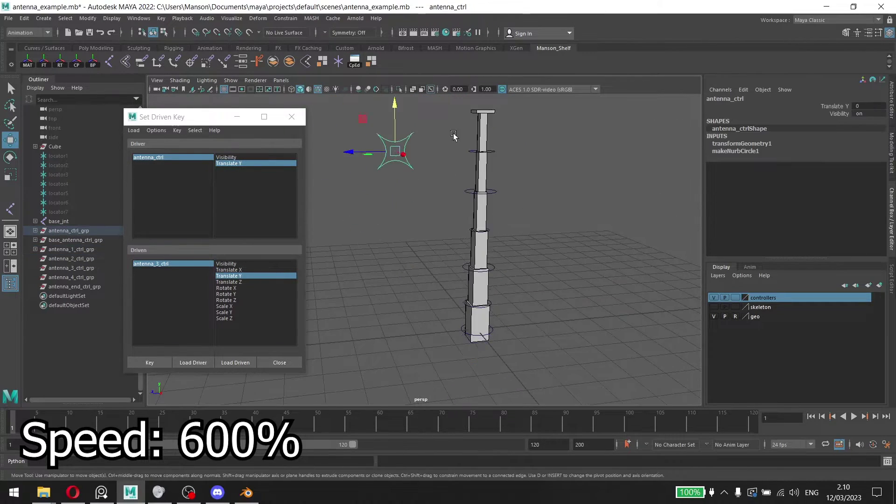
# - Load antenna_ctrl as the driver and only antenna_4_ctrl as the driven object in Set Driven Key
pyautogui.click(454, 136)
pyautogui.scroll(3, 454, 136)
pyautogui.click(354, 162)
pyautogui.keyDown('shift'); pyautogui.click(500, 227); pyautogui.keyUp('shift')
pyautogui.click(235, 363)
pyautogui.click(202, 362)
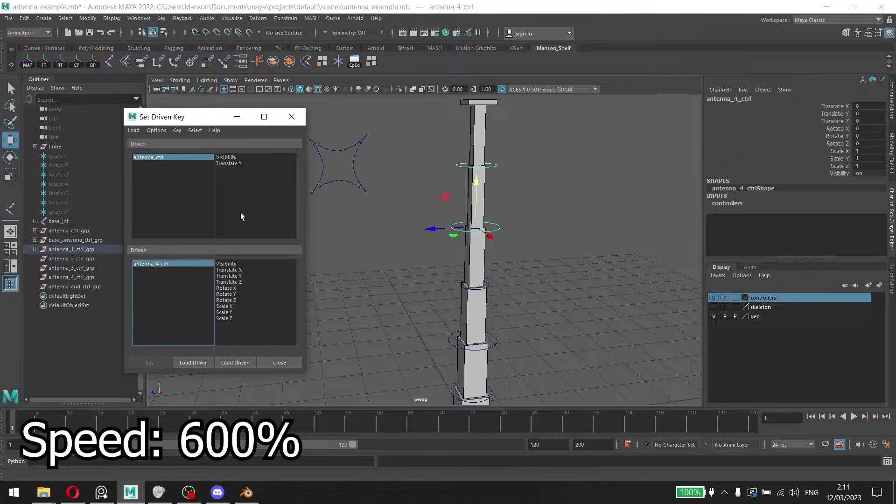
# - Key the Translate Y of antenna_4_ctrl against the Translate Y of antenna_ctrl in the extended position
pyautogui.click(229, 164)
pyautogui.click(229, 276)
pyautogui.click(149, 362)
# - Lower antenna_ctrl to the retracted position and key antenna_4_ctrl with its Translate Y at -1.2
pyautogui.keyDown('alt'); pyautogui.moveTo(361, 294); pyautogui.dragTo(387, 290); pyautogui.keyUp('alt')
pyautogui.click(360, 195)
pyautogui.moveTo(360, 176); pyautogui.dragTo(360, 262)
pyautogui.click(472, 306)
pyautogui.click(868, 114)
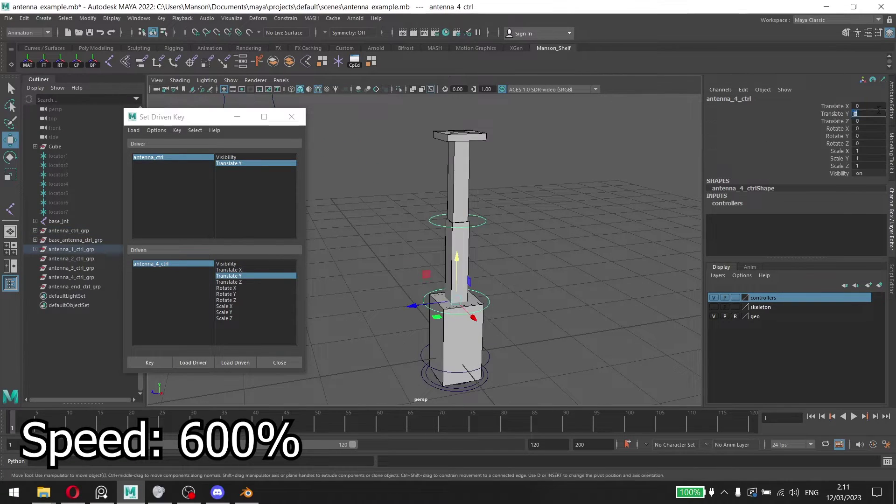
pyautogui.write('-4.2')
pyautogui.press('Return')
pyautogui.click(149, 363)
# - Raise antenna_ctrl back to a Translate Y of 0, extending the antenna
pyautogui.moveTo(383, 189); pyautogui.dragTo(408, 97)
pyautogui.scroll(-3, 408, 96)
pyautogui.keyDown('alt'); pyautogui.moveTo(398, 114); pyautogui.dragTo(406, 156, button='middle'); pyautogui.keyUp('alt')
pyautogui.scroll(3, 473, 235)
pyautogui.keyDown('alt'); pyautogui.moveTo(491, 220); pyautogui.dragTo(470, 241, button='middle'); pyautogui.keyUp('alt')
pyautogui.keyDown('alt'); pyautogui.moveTo(471, 240); pyautogui.dragTo(444, 228); pyautogui.keyUp('alt')
pyautogui.keyDown('alt'); pyautogui.moveTo(444, 228); pyautogui.dragTo(449, 214, button='middle'); pyautogui.keyUp('alt')
pyautogui.keyDown('alt'); pyautogui.moveTo(449, 215); pyautogui.dragTo(461, 211); pyautogui.keyUp('alt')
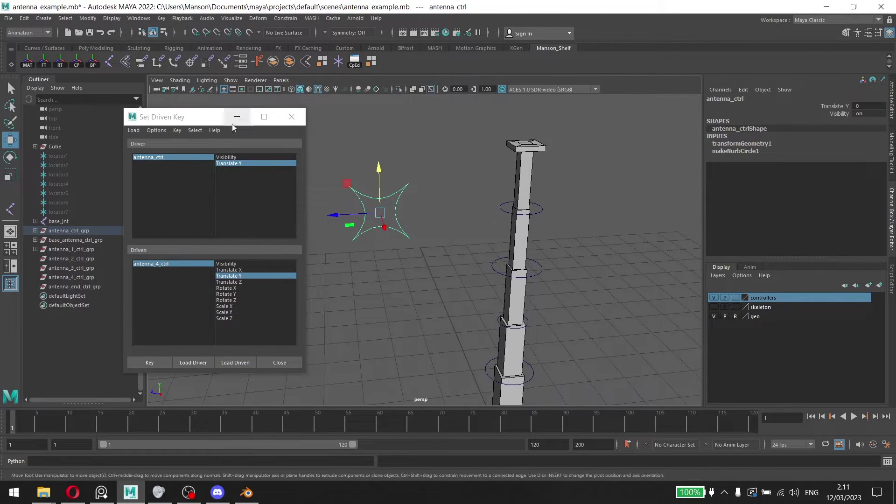
# - Add antenna_end_ctrl to the selected antenna_ctrl and restart Set Driven Key for both
pyautogui.moveTo(183, 123); pyautogui.dragTo(199, 122)
pyautogui.keyDown('alt'); pyautogui.moveTo(435, 198); pyautogui.dragTo(428, 198, button='middle'); pyautogui.keyUp('alt')
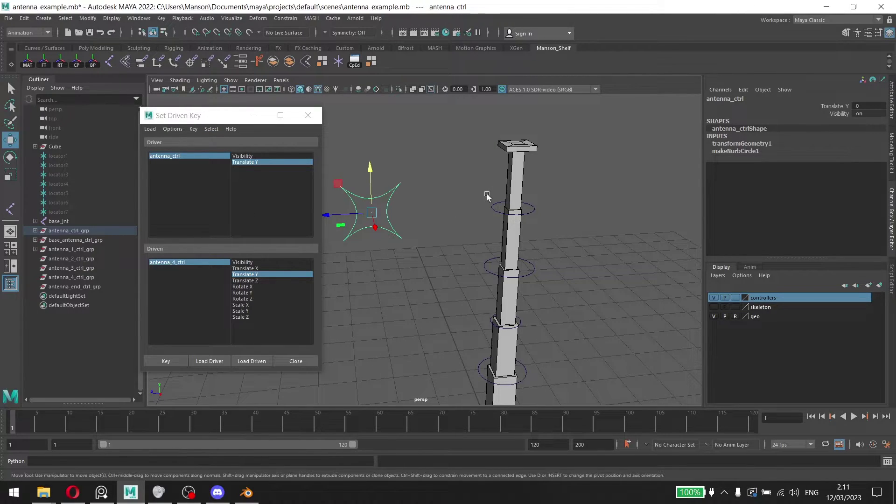
pyautogui.keyDown('shift'); pyautogui.click(493, 207); pyautogui.keyUp('shift')
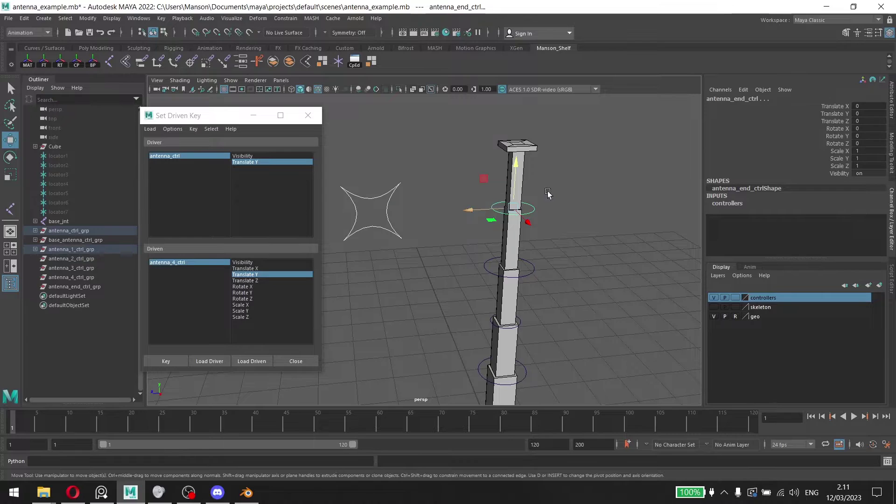
pyautogui.keyDown('alt'); pyautogui.moveTo(549, 193); pyautogui.dragTo(507, 219, button='middle'); pyautogui.keyUp('alt')
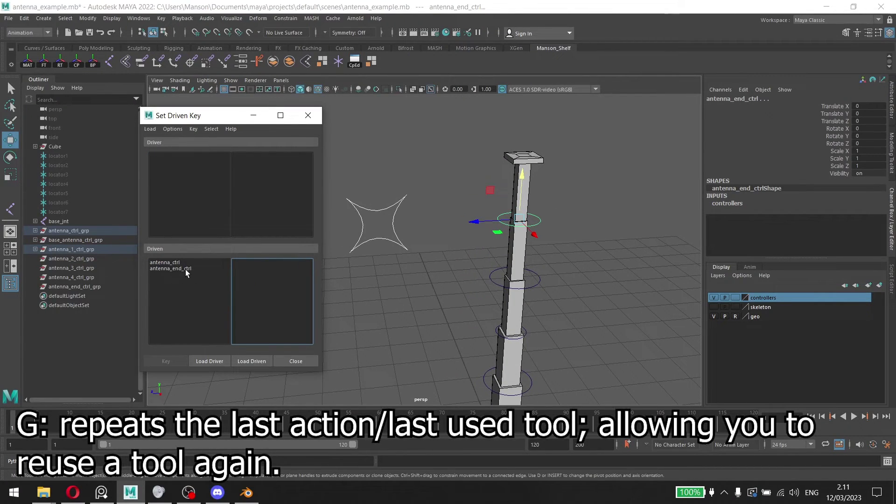
pyautogui.click(198, 293)
# - Load antenna_ctrl as the driver and only antenna_end_ctrl as the driven object
pyautogui.click(177, 263)
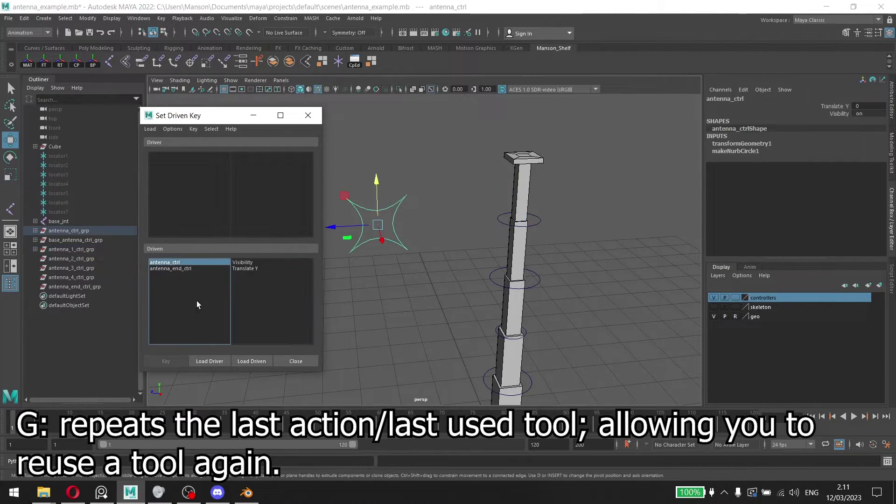
pyautogui.click(215, 363)
pyautogui.click(186, 268)
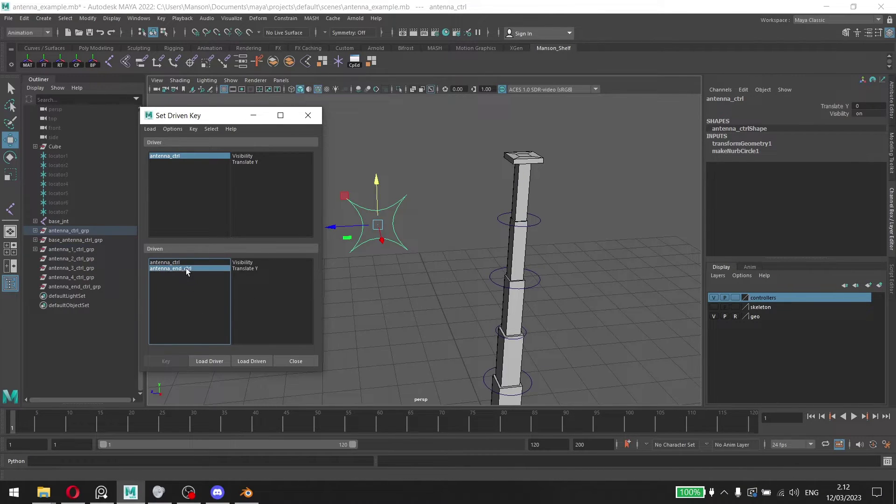
pyautogui.click(256, 362)
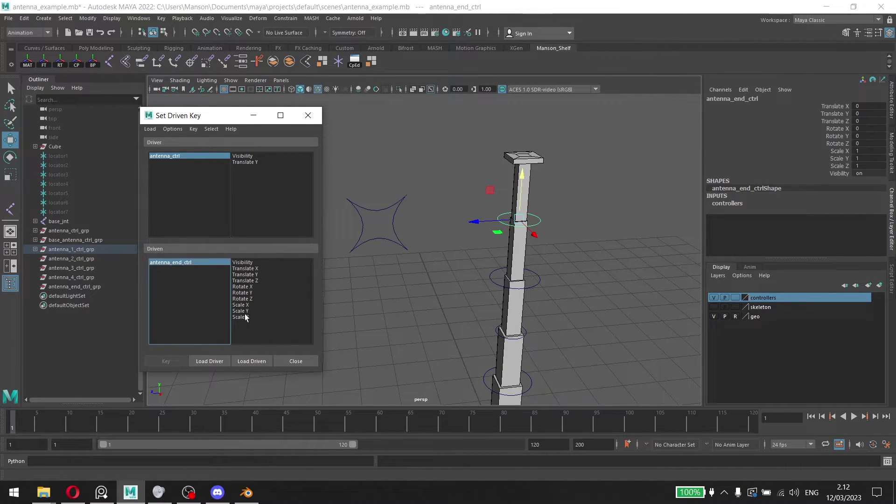
# - Key the Translate Y of antenna_end_ctrl against the Translate Y of antenna_ctrl in the extended position
pyautogui.click(253, 275)
pyautogui.click(254, 163)
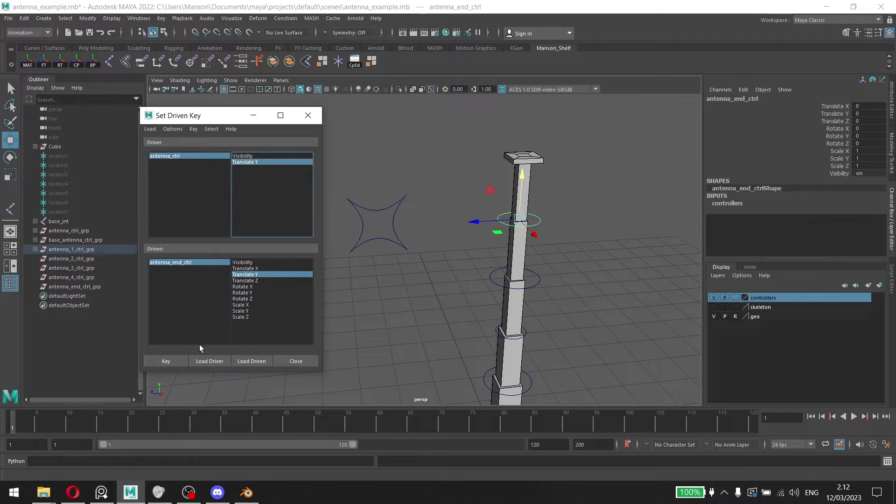
pyautogui.click(175, 359)
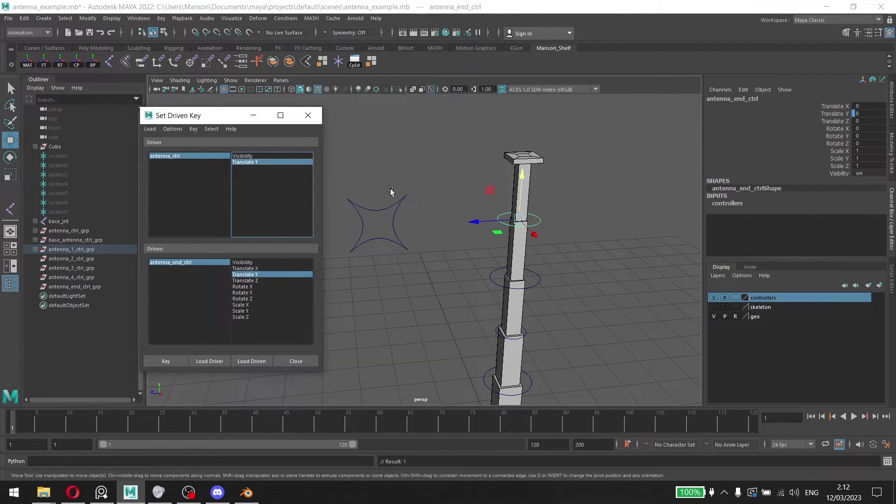
# - Lower antenna_ctrl along Y to the retracted position and select antenna_end_ctrl
pyautogui.click(392, 210)
pyautogui.moveTo(392, 210); pyautogui.dragTo(400, 328)
pyautogui.keyDown('alt'); pyautogui.moveTo(533, 304); pyautogui.dragTo(512, 212, button='middle'); pyautogui.keyUp('alt')
pyautogui.keyDown('alt'); pyautogui.moveTo(511, 211); pyautogui.dragTo(528, 306, button='right'); pyautogui.keyUp('alt')
pyautogui.click(518, 303)
pyautogui.click(517, 305)
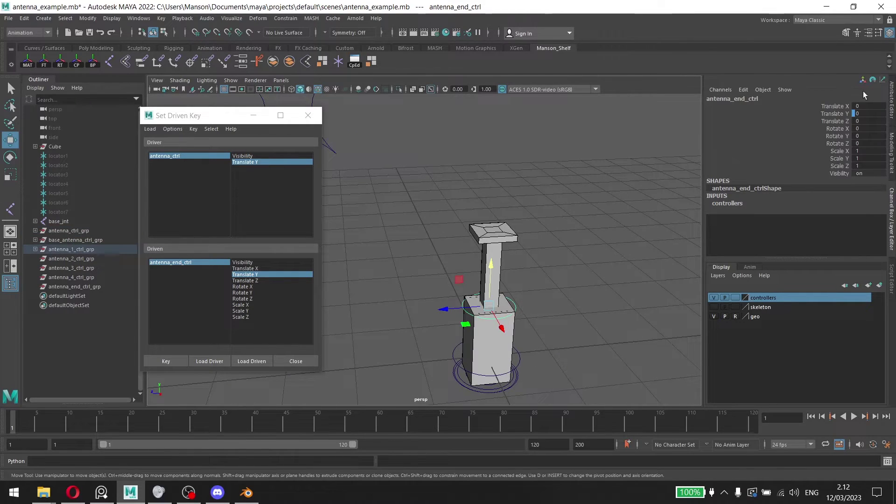
# - Set the Translate Y of antenna_end_ctrl to -1.2
pyautogui.doubleClick(869, 114)
pyautogui.write('-1.2')
pyautogui.press('Return')
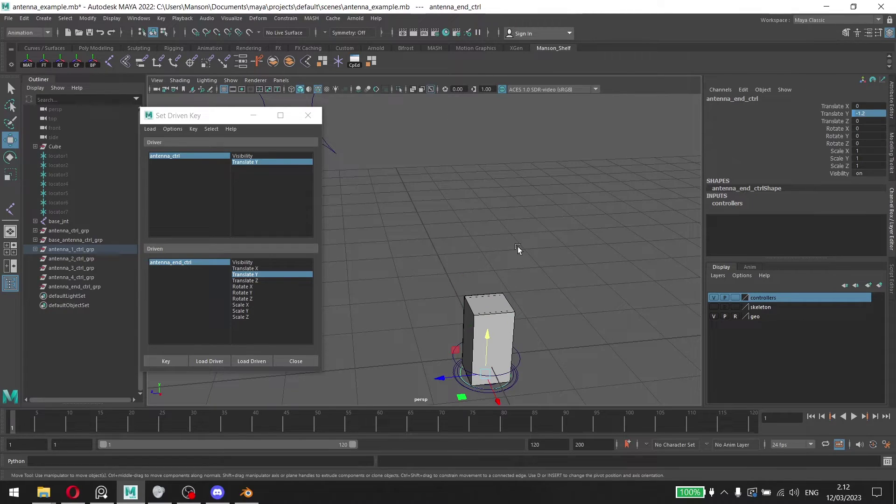
# - Set the Translate Y of antenna_end_ctrl to -1 and key this retracted position
pyautogui.moveTo(530, 315); pyautogui.dragTo(523, 296, button='middle')
pyautogui.keyDown('alt'); pyautogui.moveTo(523, 297); pyautogui.dragTo(498, 239); pyautogui.keyUp('alt')
pyautogui.doubleClick(875, 114)
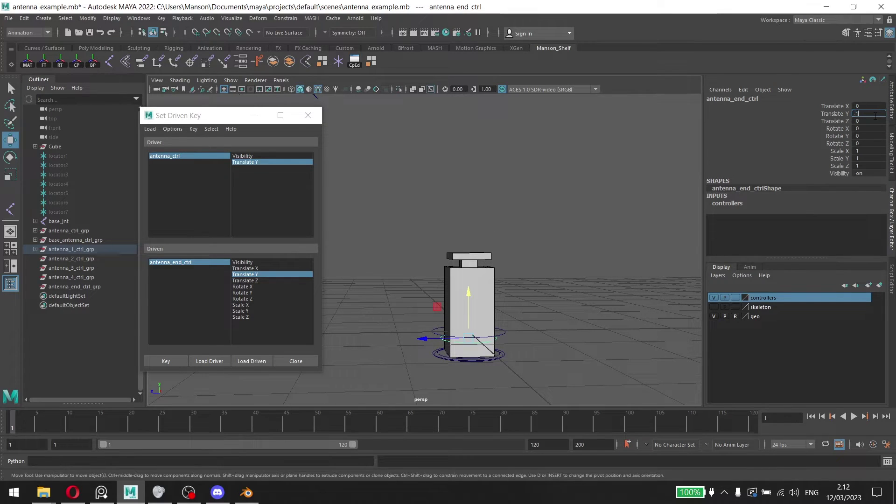
pyautogui.press('Return')
pyautogui.keyDown('alt'); pyautogui.moveTo(599, 213); pyautogui.dragTo(482, 261); pyautogui.keyUp('alt')
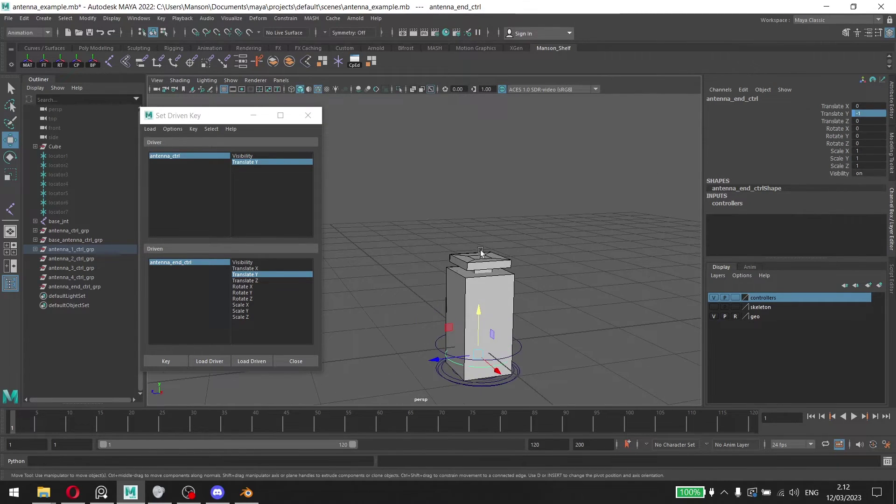
pyautogui.scroll(-5, 521, 244)
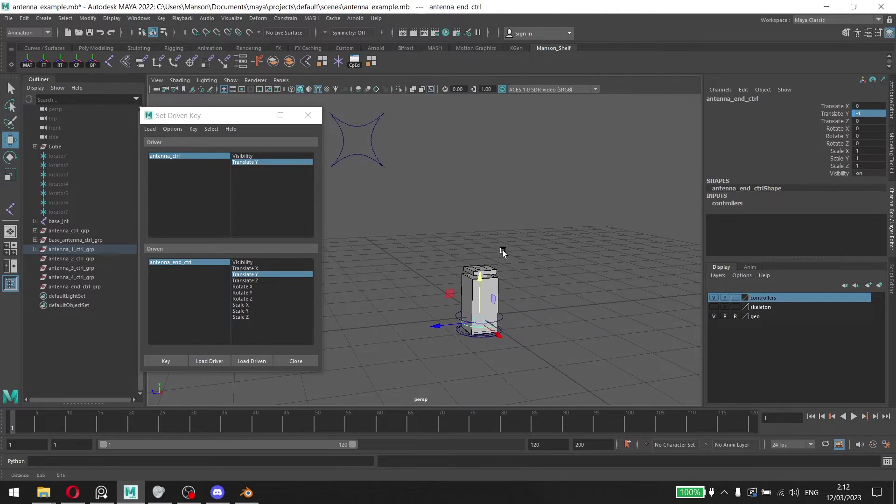
pyautogui.click(179, 361)
# - Close the Set Driven Key window and move antenna_ctrl along Y to extend the whole antenna, leaving nothing selected
pyautogui.scroll(-4, 422, 241)
pyautogui.keyDown('alt'); pyautogui.moveTo(422, 241); pyautogui.dragTo(448, 292, button='middle'); pyautogui.keyUp('alt')
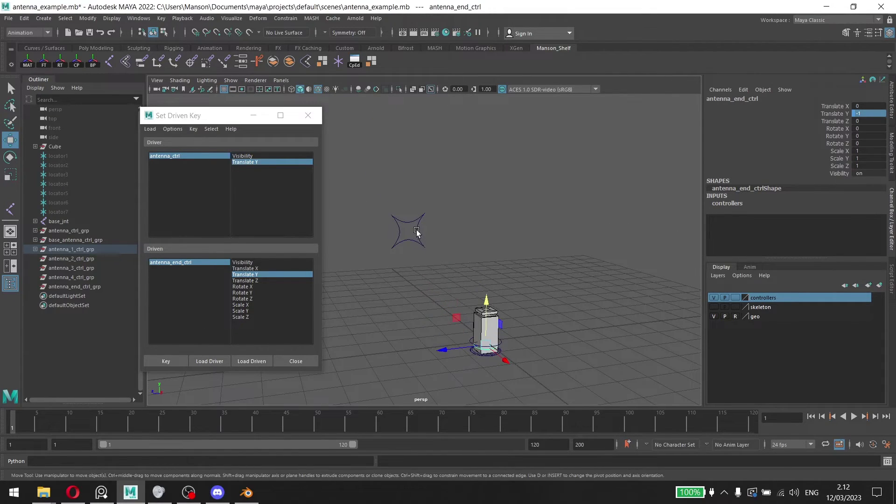
pyautogui.click(417, 234)
pyautogui.click(293, 364)
pyautogui.keyDown('alt'); pyautogui.moveTo(441, 236); pyautogui.dragTo(393, 255); pyautogui.keyUp('alt')
pyautogui.moveTo(375, 185); pyautogui.dragTo(397, 180)
pyautogui.click(566, 238)
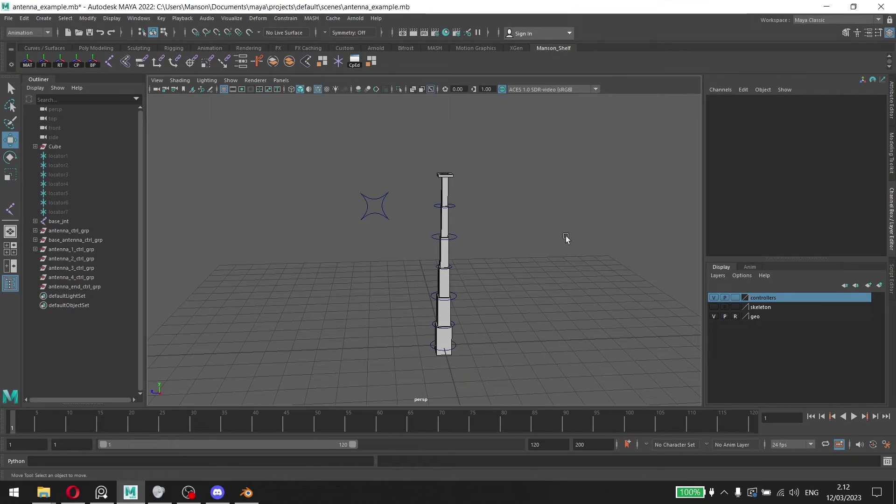